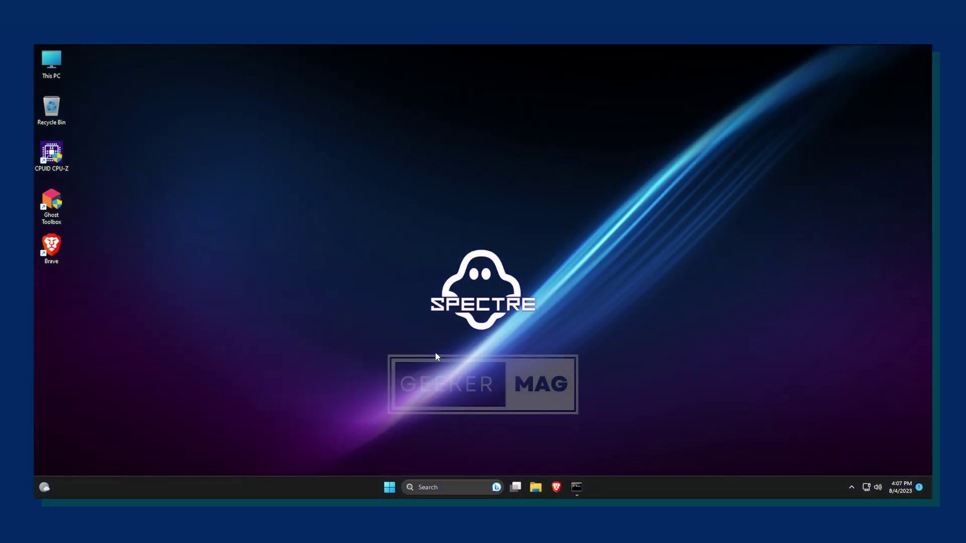
Bring up the Ghost Toolbox window, shift it slightly left, then minimize it to the desktop
left_click(582, 487)
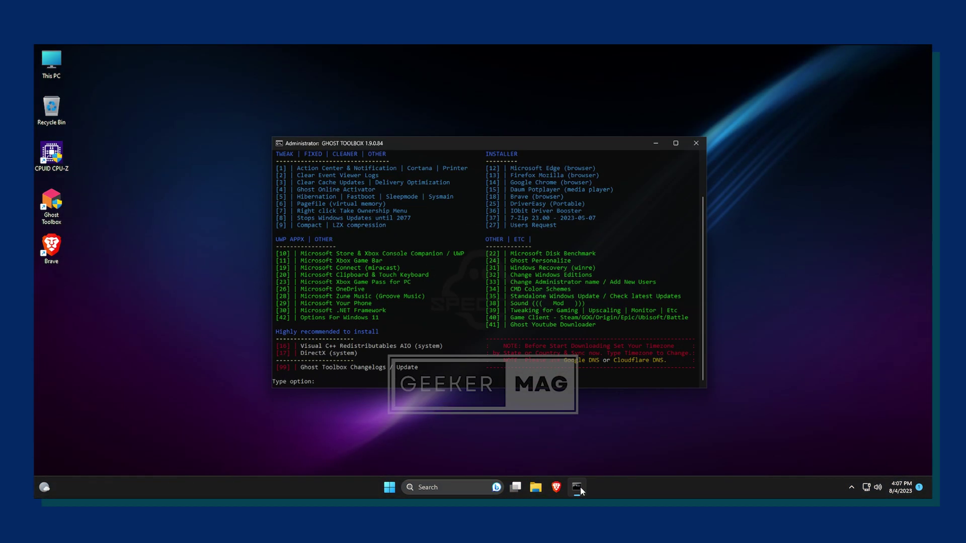
scroll(533, 171, "up", 2)
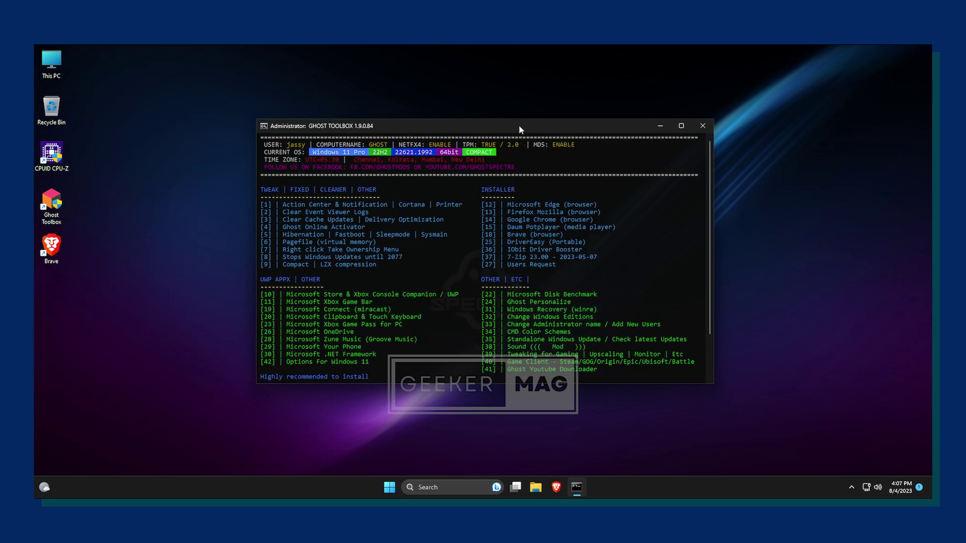
left_click_drag(519, 129, 477, 133)
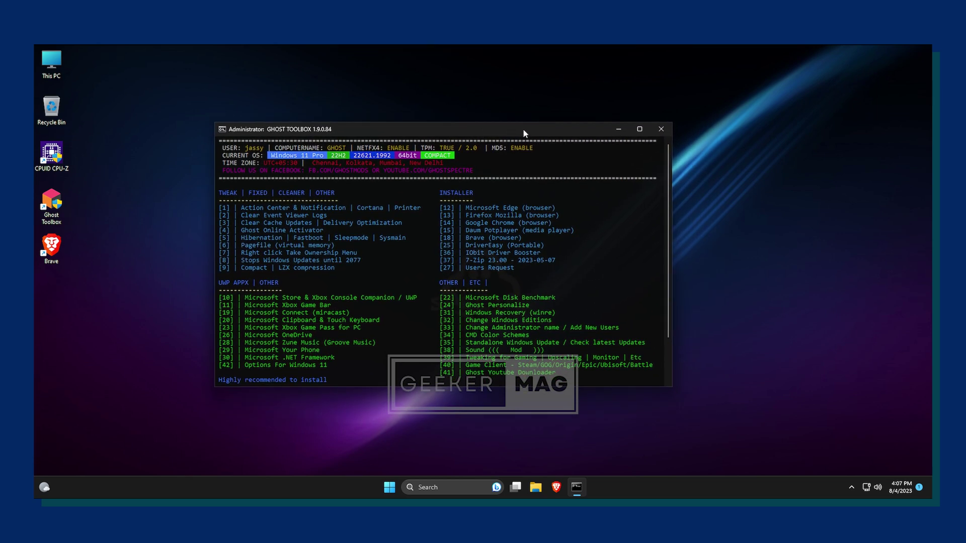
left_click(624, 133)
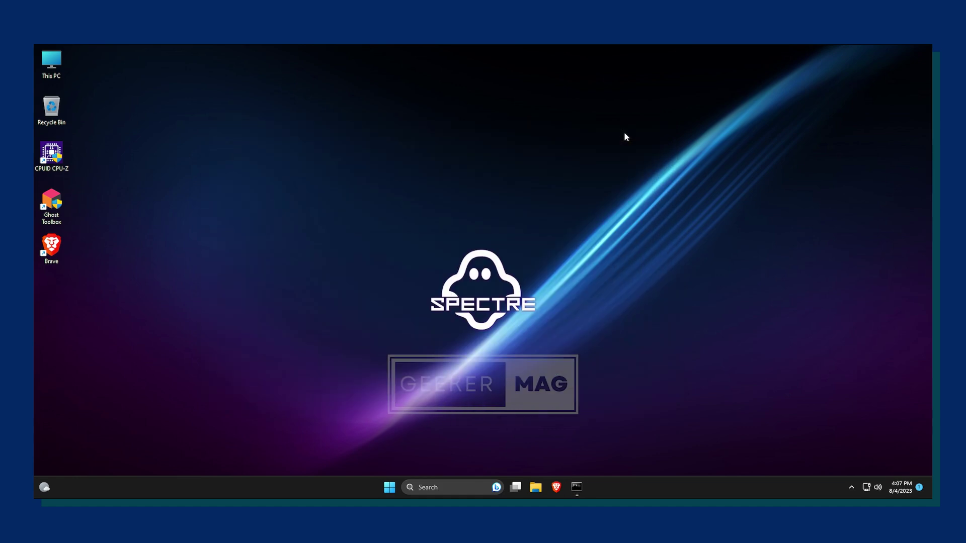
Show the All apps list in the Windows 11 Start menu
left_click(470, 487)
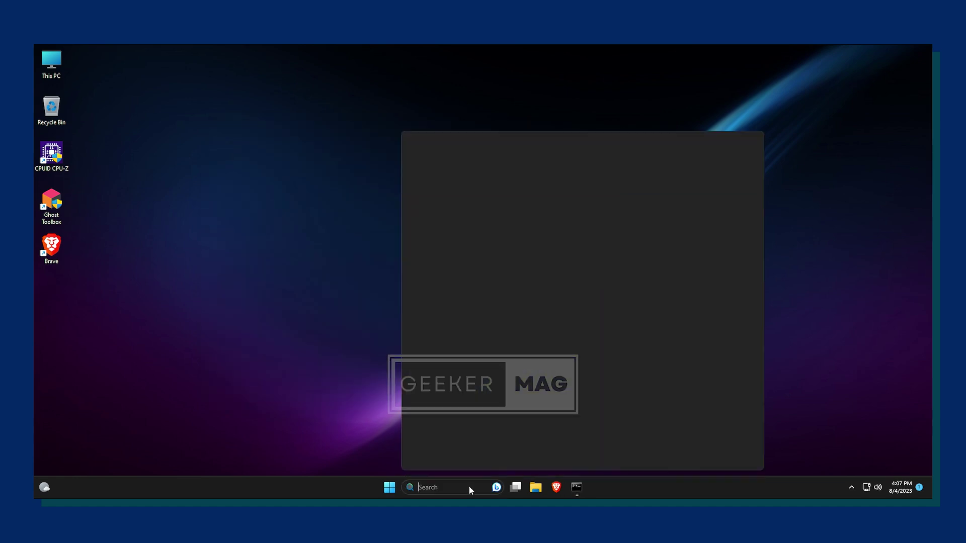
left_click(389, 488)
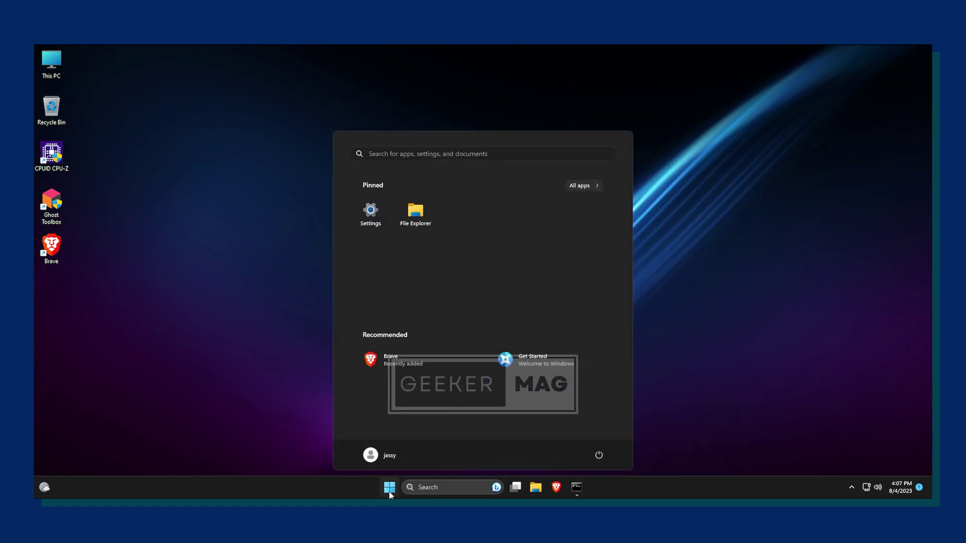
left_click(580, 190)
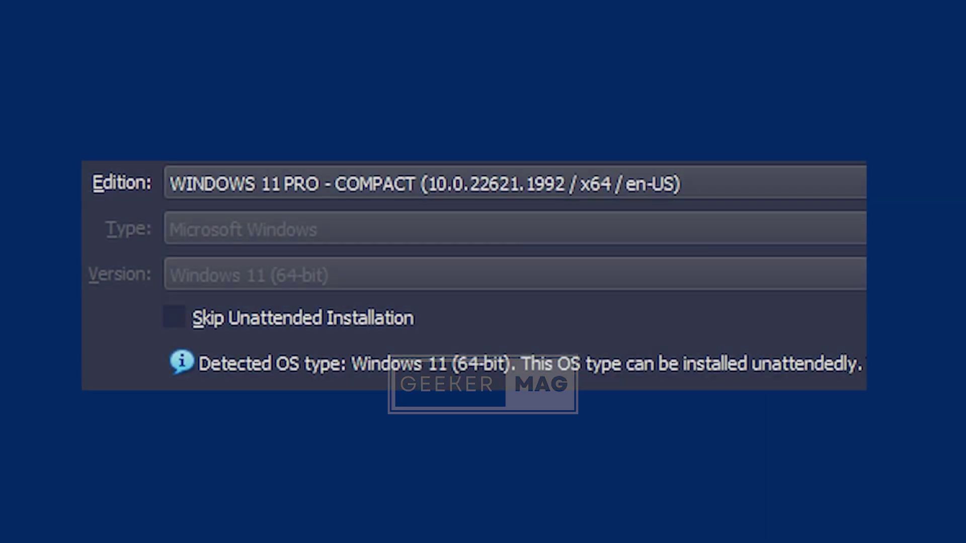
Drop down the Windows 11 image's Edition list to reveal the COMPACT + DEF option
left_click(740, 198)
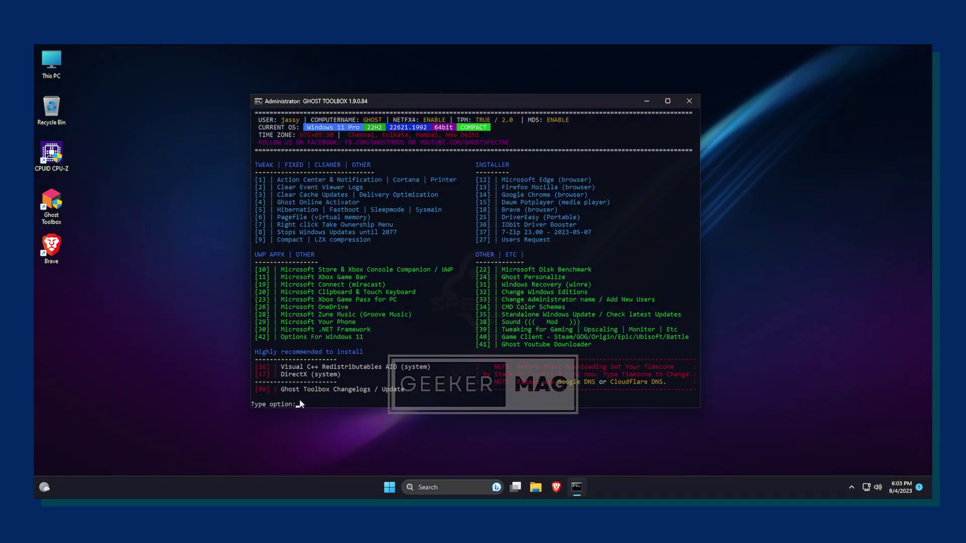
left_click(532, 196)
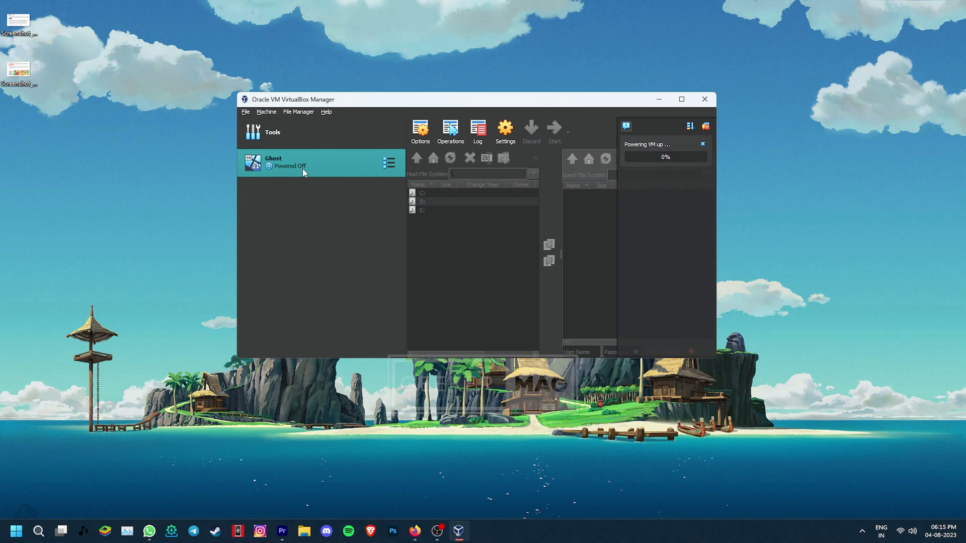
Confirm Switch in the Ghost VM, then dismiss the search, notification and calendar flyouts
left_click(459, 306)
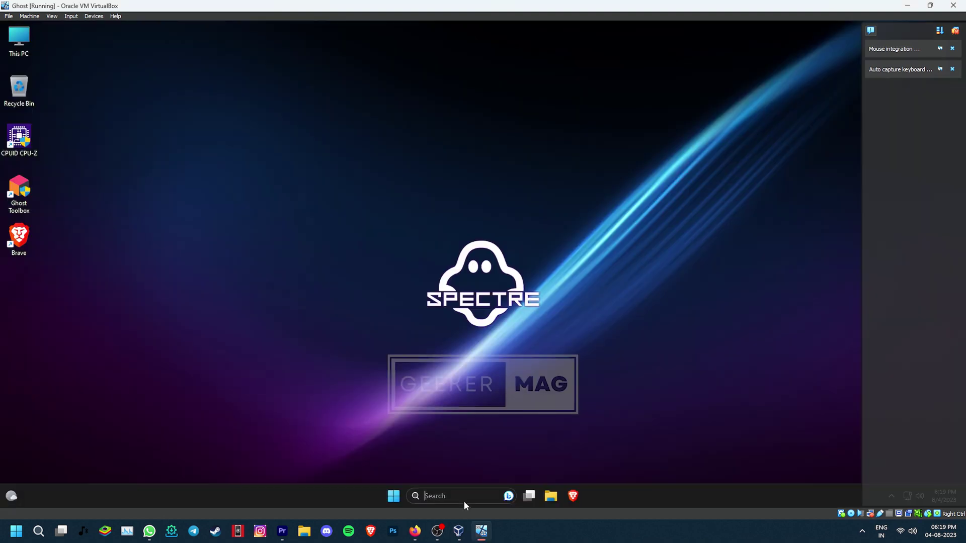
left_click(463, 500)
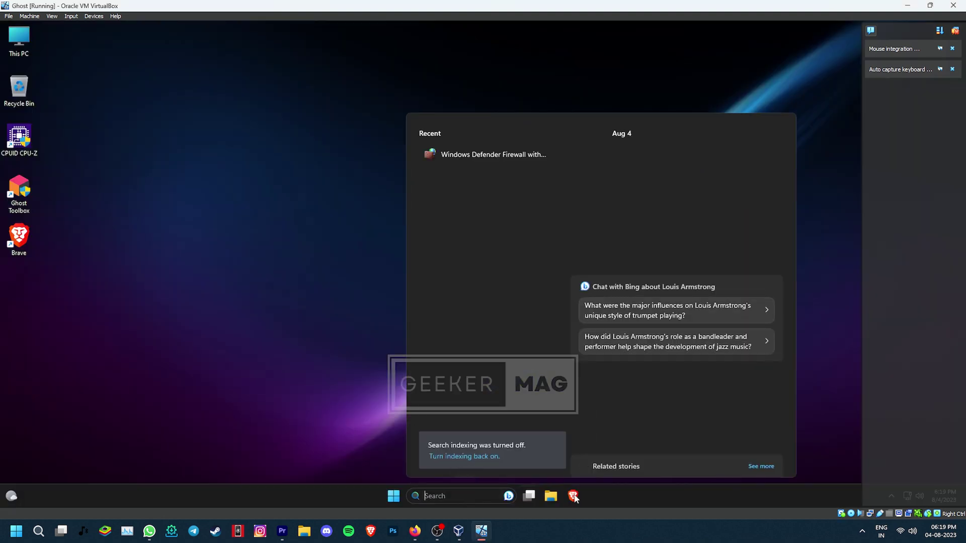
left_click(630, 495)
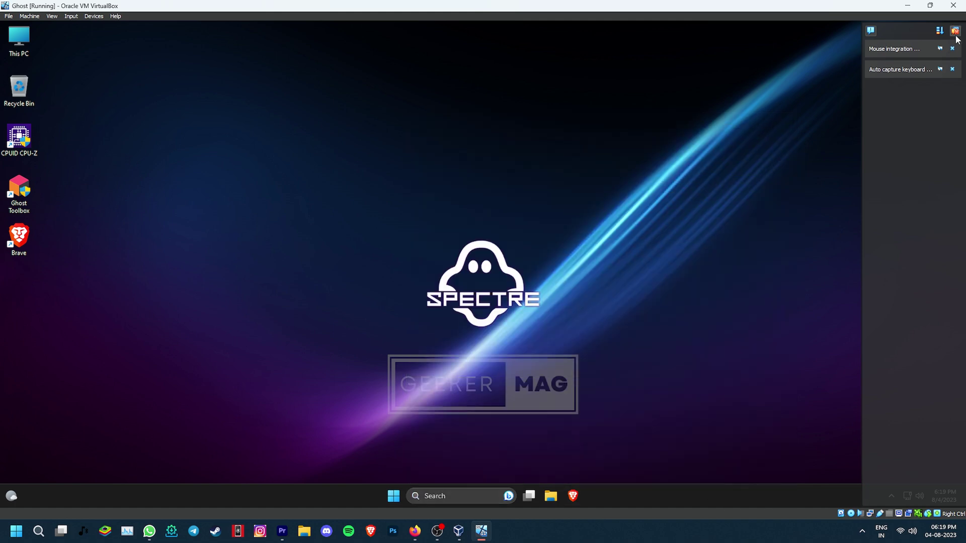
left_click(955, 32)
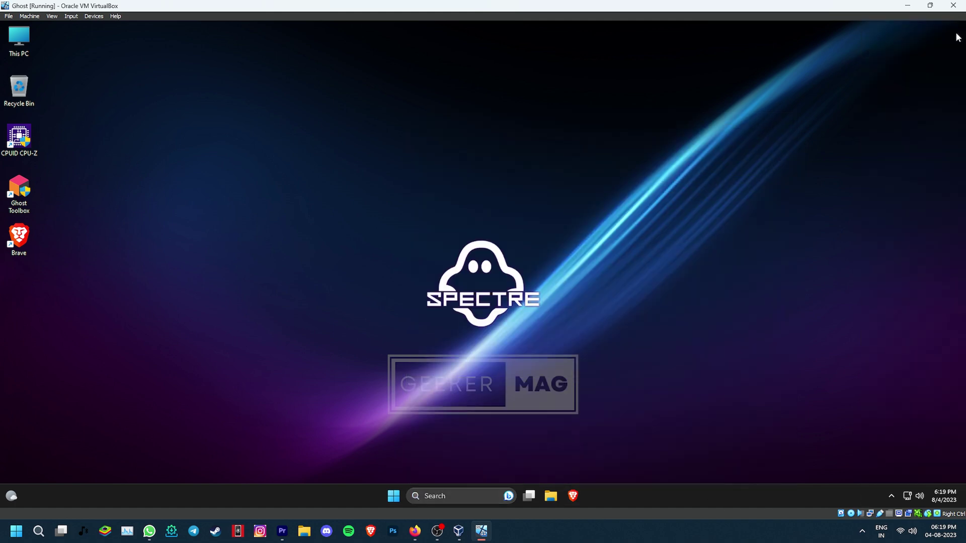
left_click(949, 501)
left_click(949, 501)
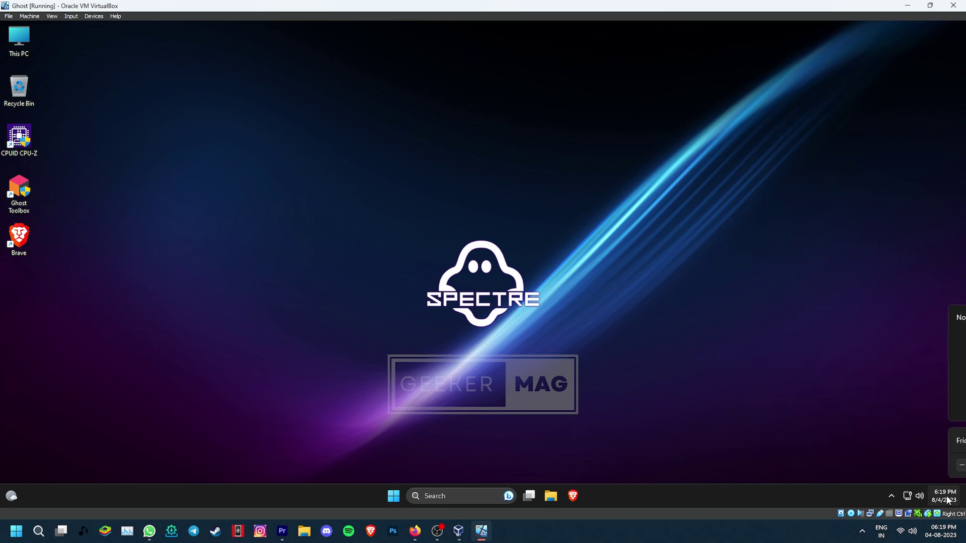
right_click(359, 230)
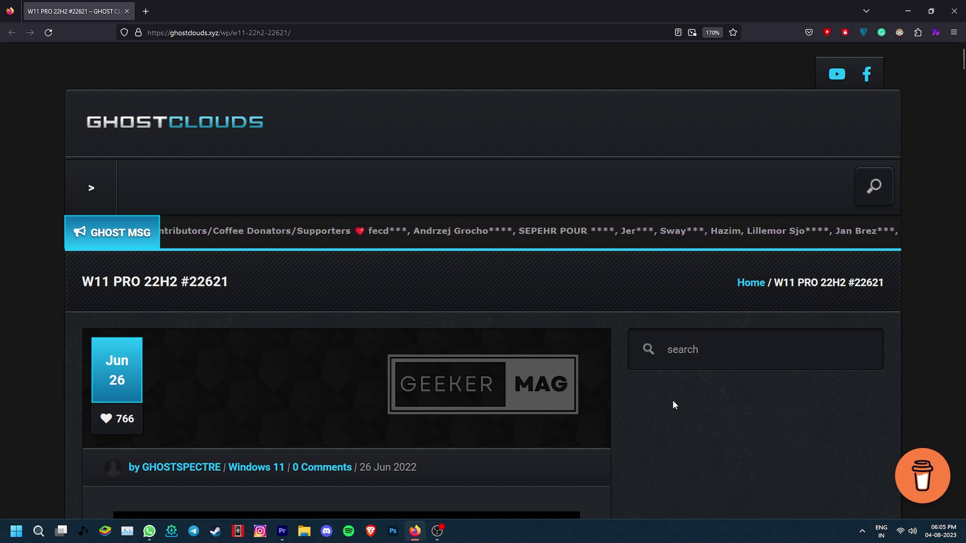
Find the UPDATE 13 Official Release on Ghostclouds and open its download page
scroll(672, 400, "down", 10)
scroll(649, 390, "down", 15)
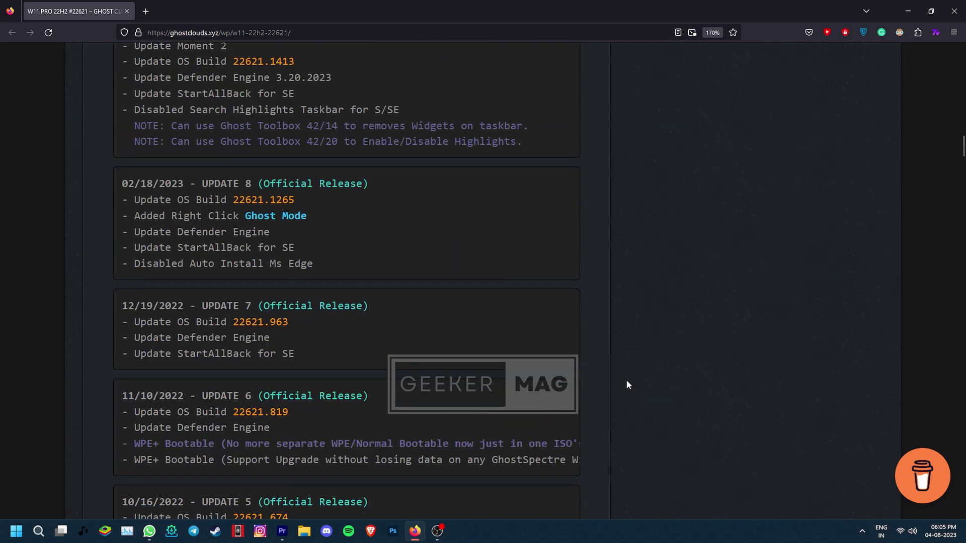
scroll(619, 382, "down", 2)
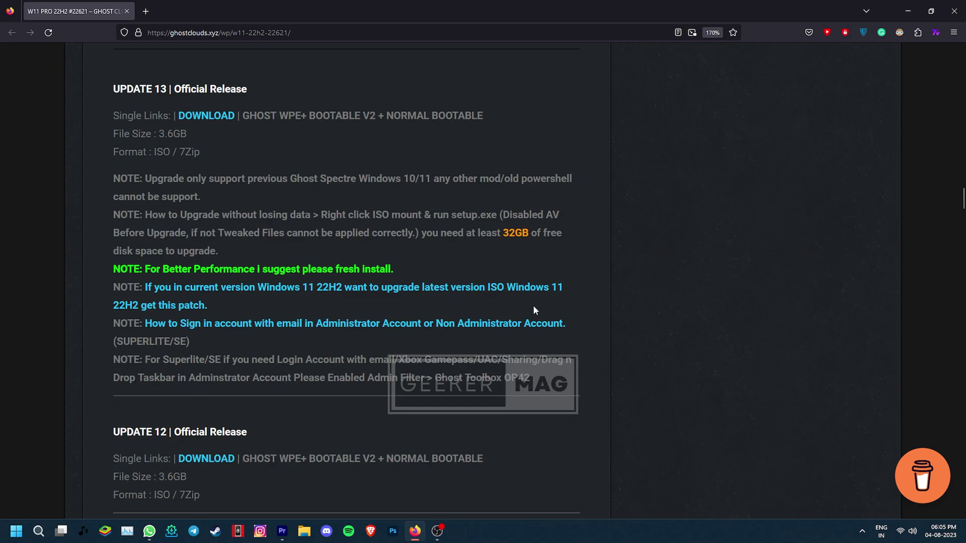
left_click_drag(111, 90, 214, 90)
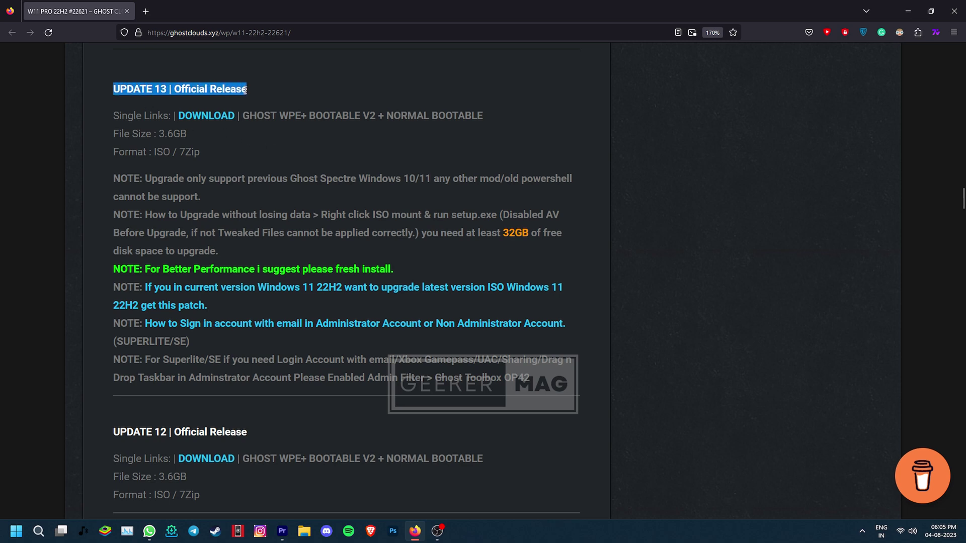
scroll(264, 131, "up", 2)
scroll(264, 134, "down", 2)
left_click(223, 123)
Follow the WPE+ Bootable v2 MediaF link and download the 3.66GB archive from MediaFire
scroll(226, 124, "down", 5)
left_click(213, 278)
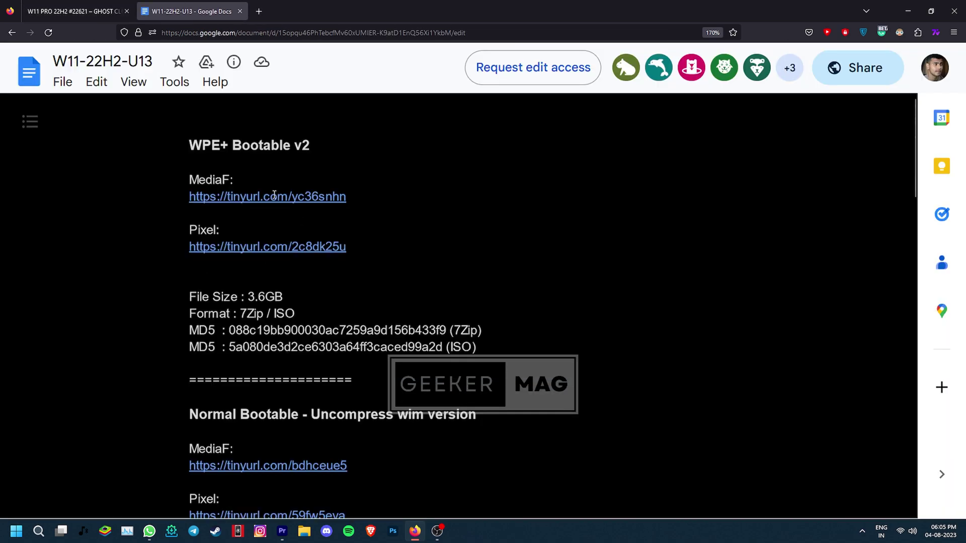
left_click(278, 196)
left_click(281, 228)
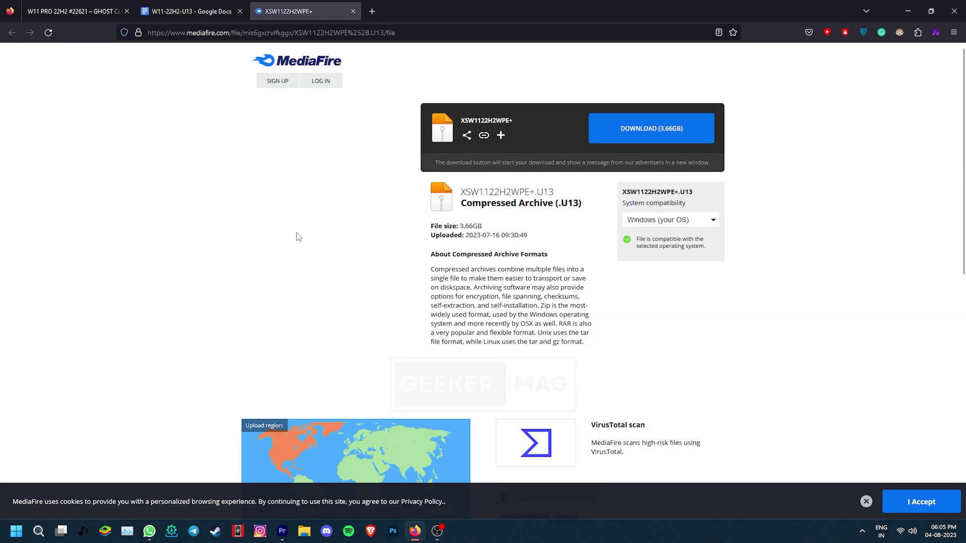
left_click(624, 129)
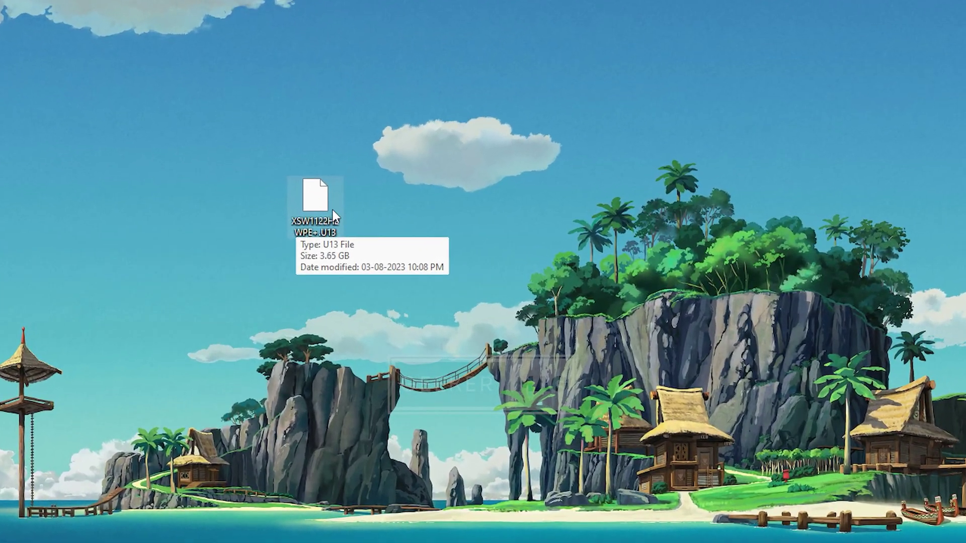
Open the downloaded XSW1122H2WPE+.U13 archive in 7-Zip
right_click(316, 197)
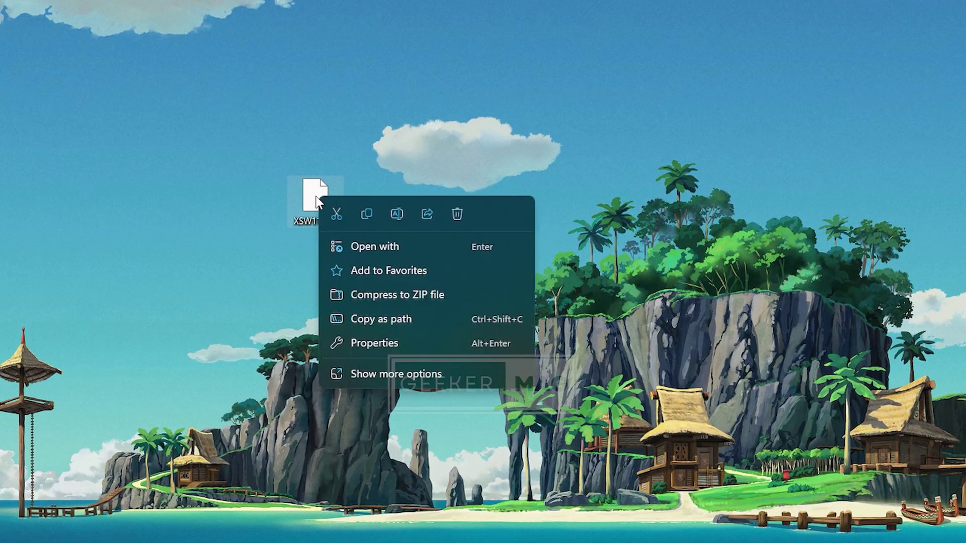
left_click(406, 374)
mouse_move(371, 245)
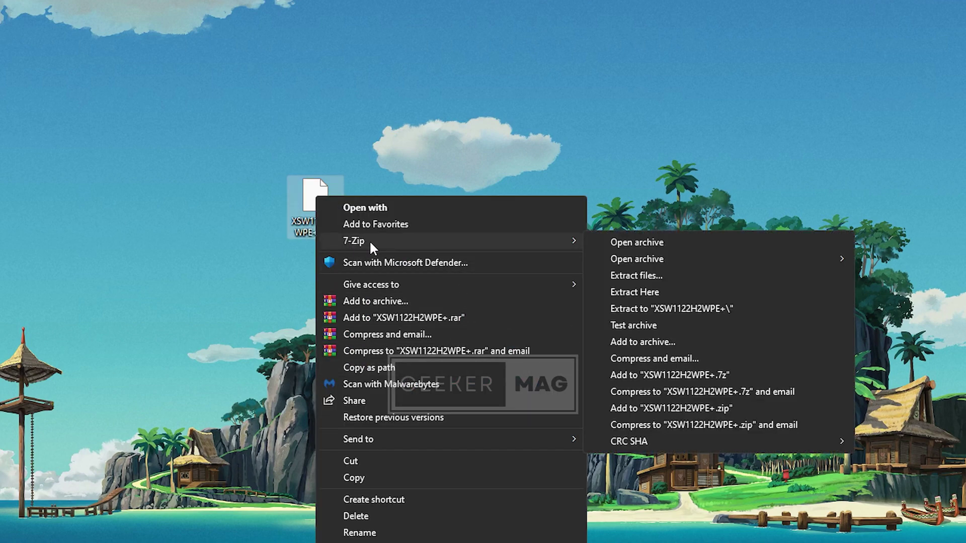
left_click(630, 242)
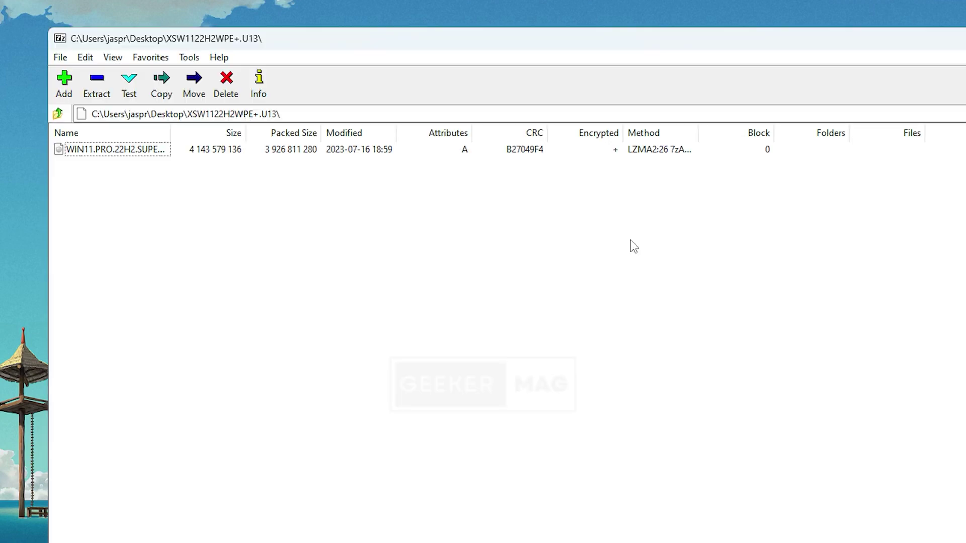
Extract the Windows 11 ISO to the Desktop, supplying the pasted archive password
left_click(95, 81)
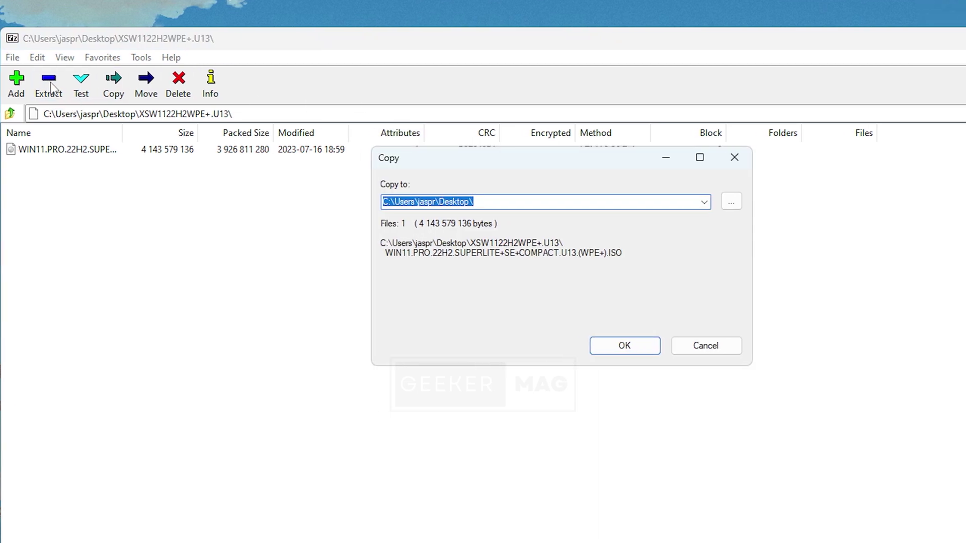
left_click(664, 345)
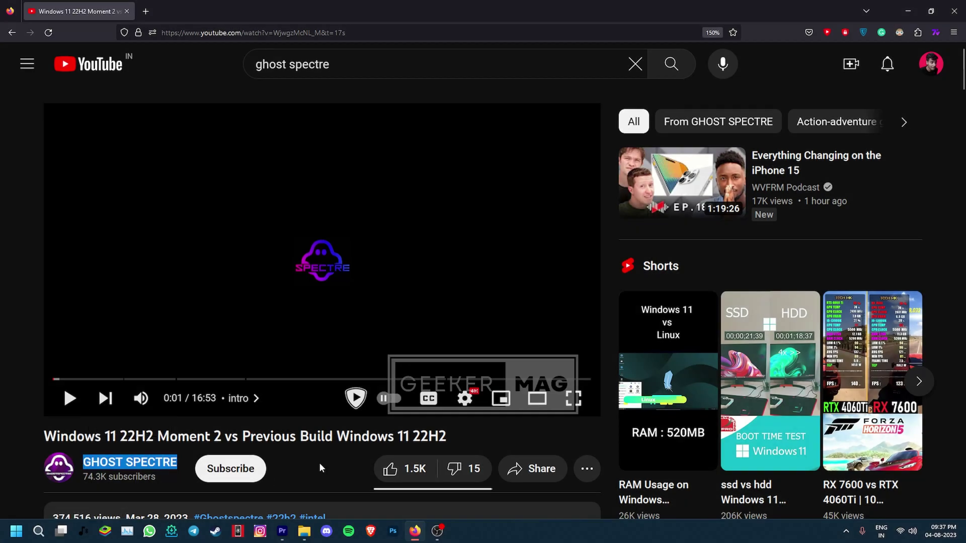
scroll(319, 462, "down", 10)
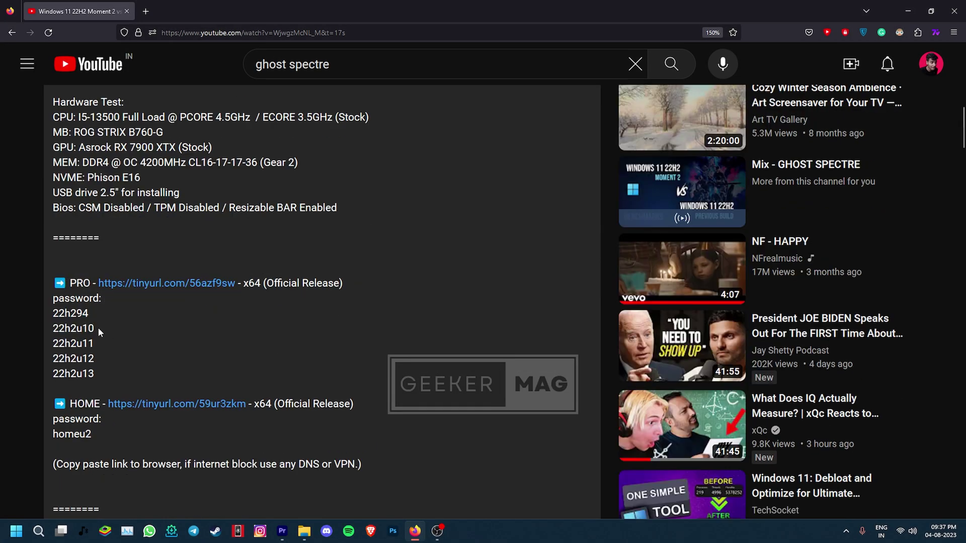
left_click(130, 383)
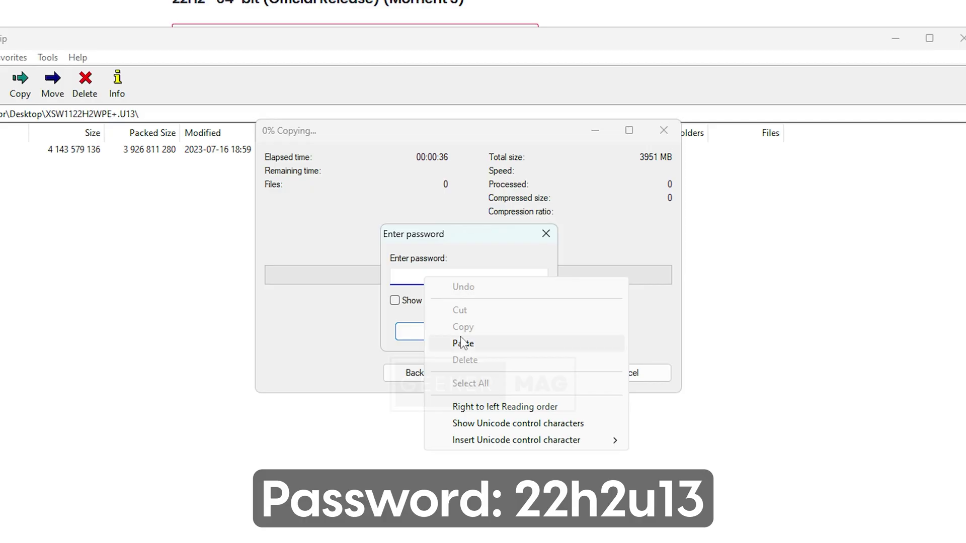
left_click(463, 345)
left_click(455, 332)
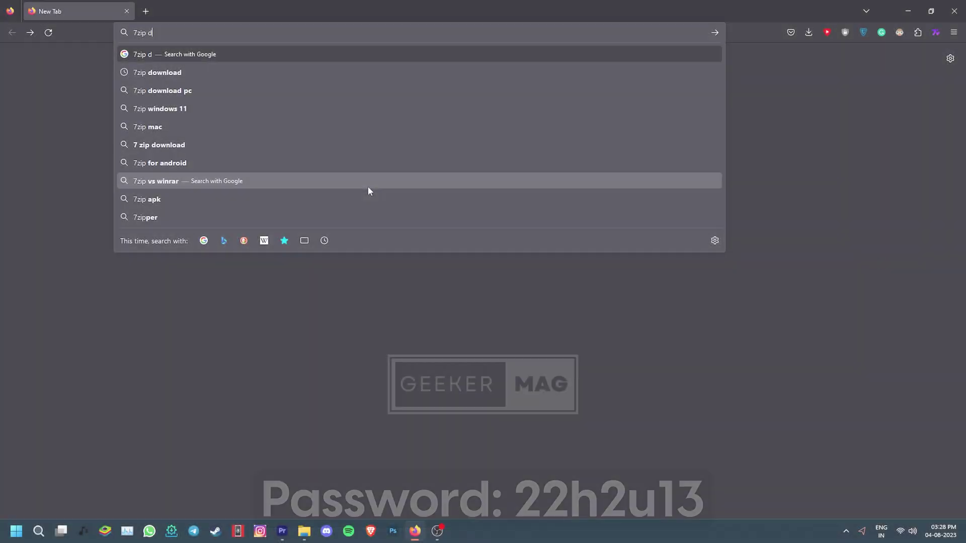
Search '7zip download' and download the 64-bit Windows x64 installer from 7-zip.org
type("download")
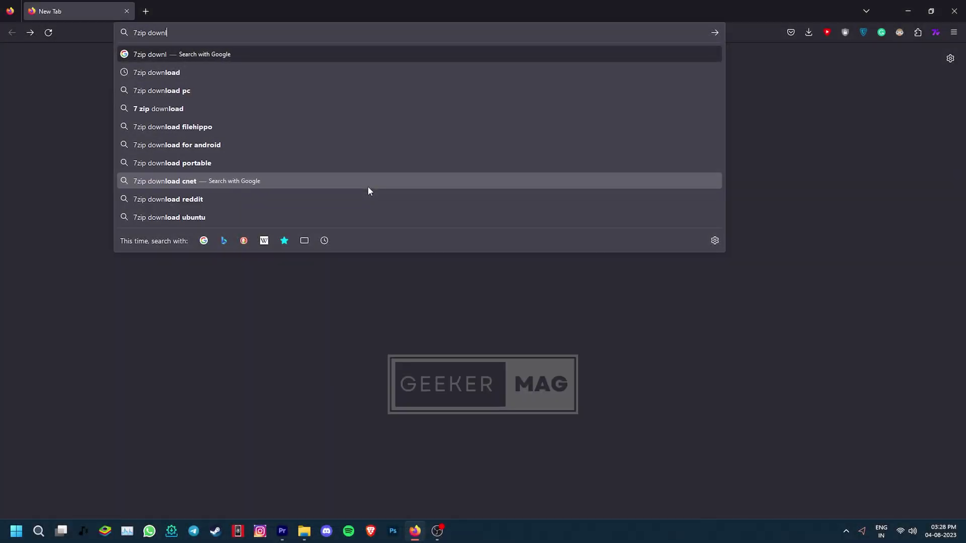
key("Return")
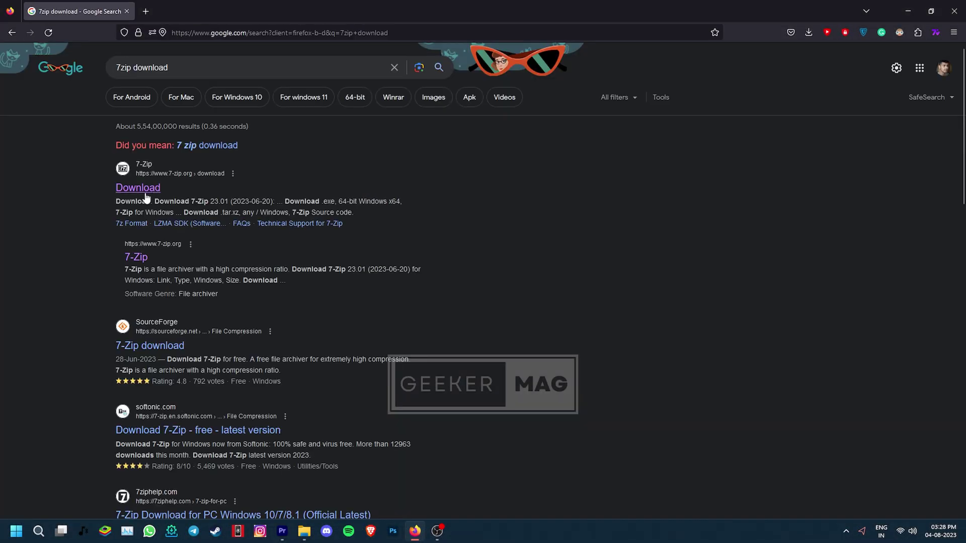
left_click(144, 193)
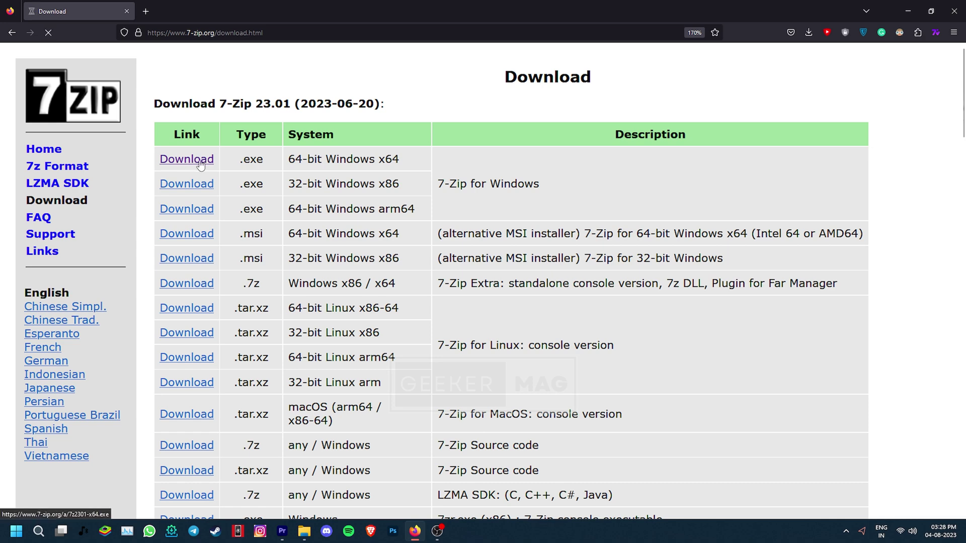
left_click(200, 163)
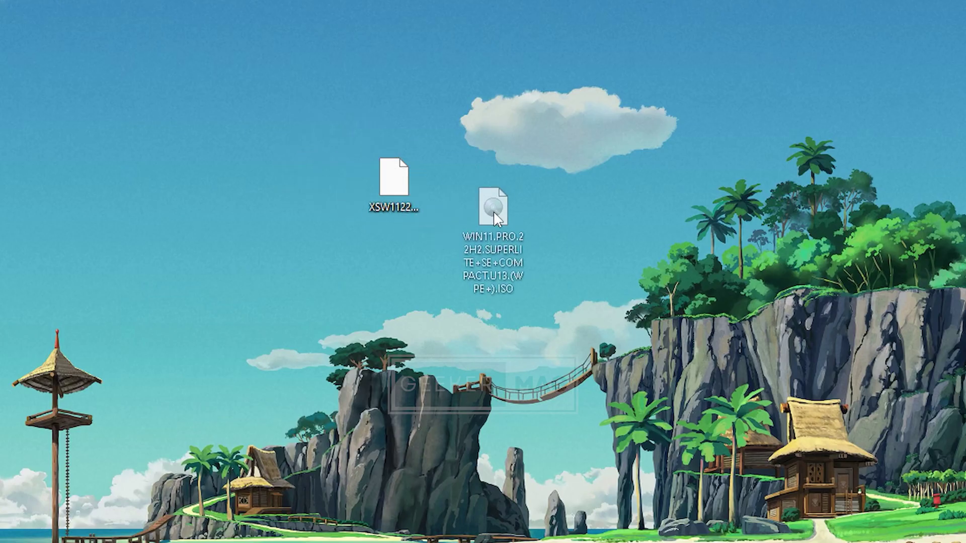
Place the extracted WIN11 ISO beside the XSW1122 archive and check its Disc Image File details
left_click_drag(493, 210, 521, 210)
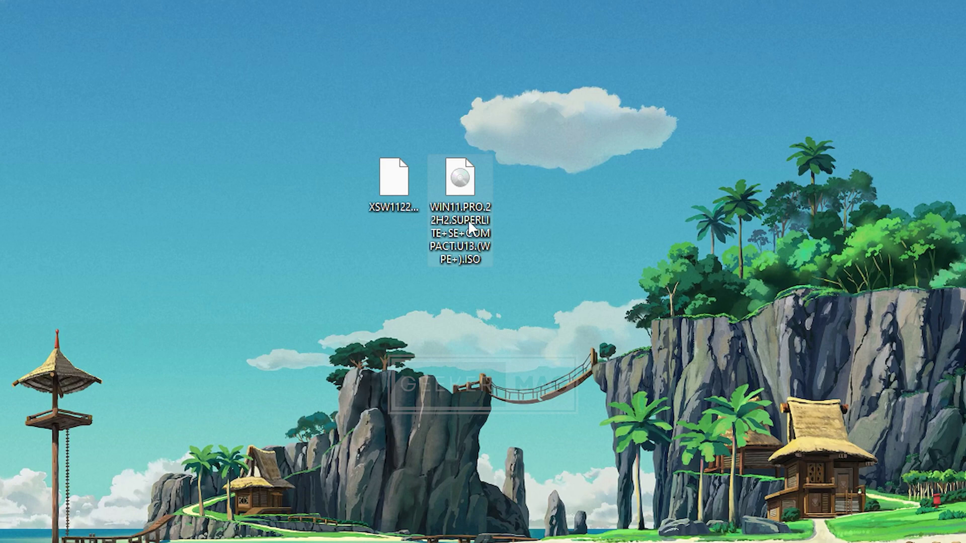
mouse_move(467, 190)
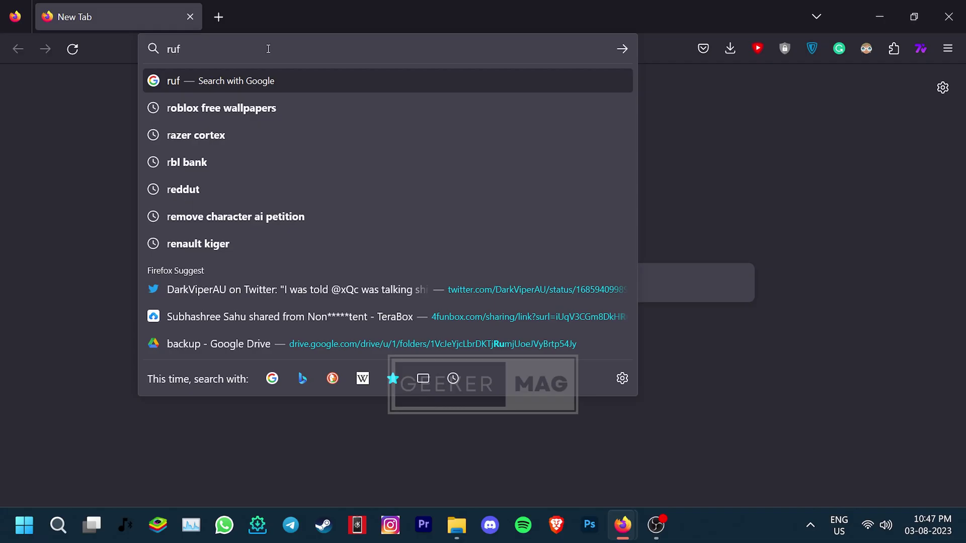
Search 'rufus download' and download rufus-4.2.exe from the official rufus.ie site
type("us")
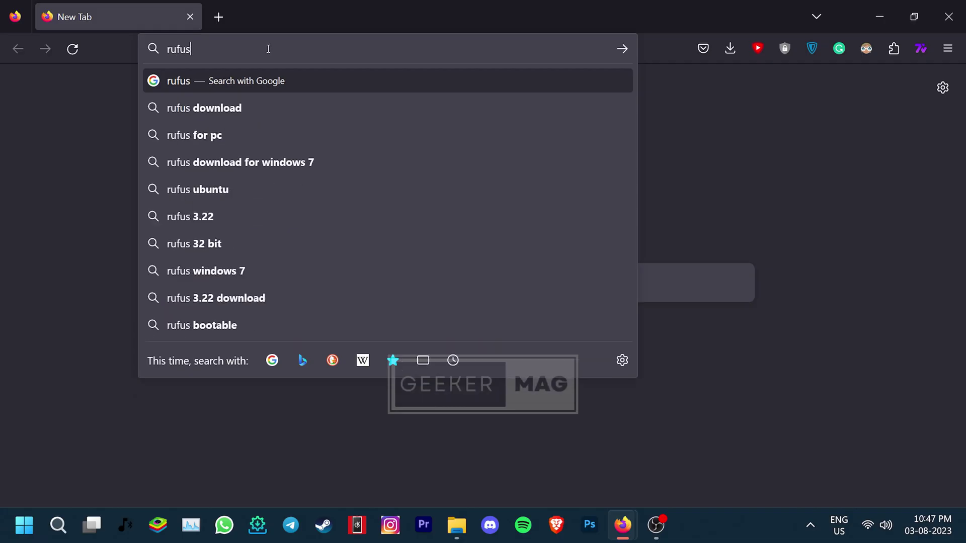
left_click(223, 108)
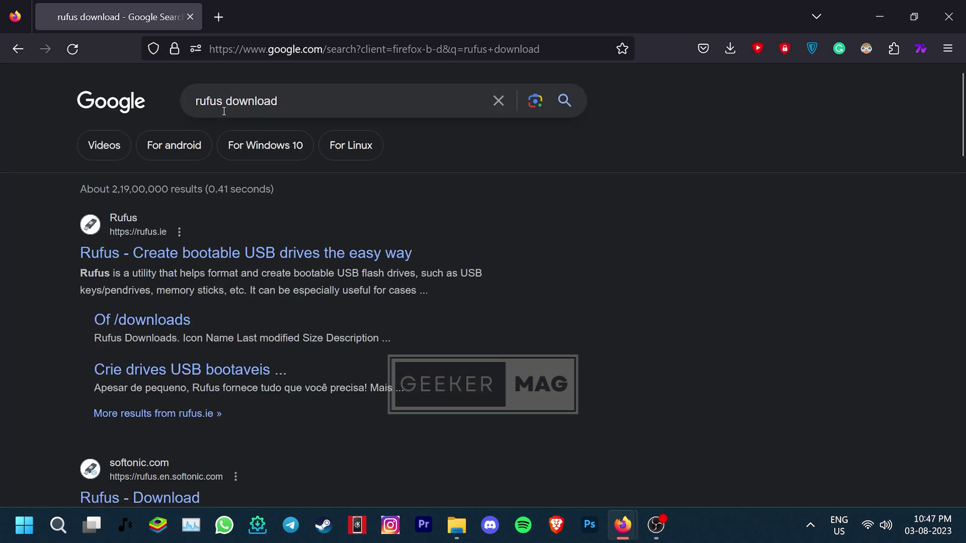
left_click(164, 256)
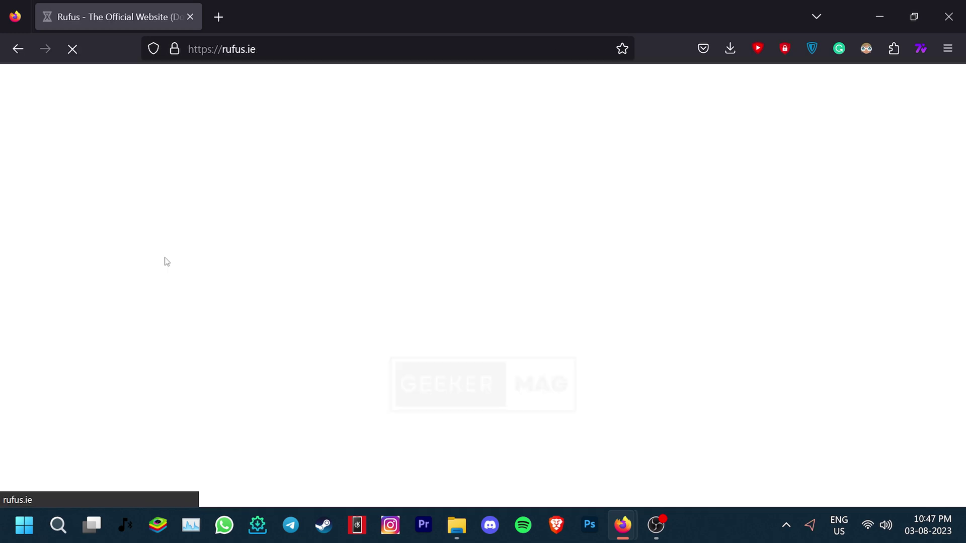
scroll(164, 261, "down", 15)
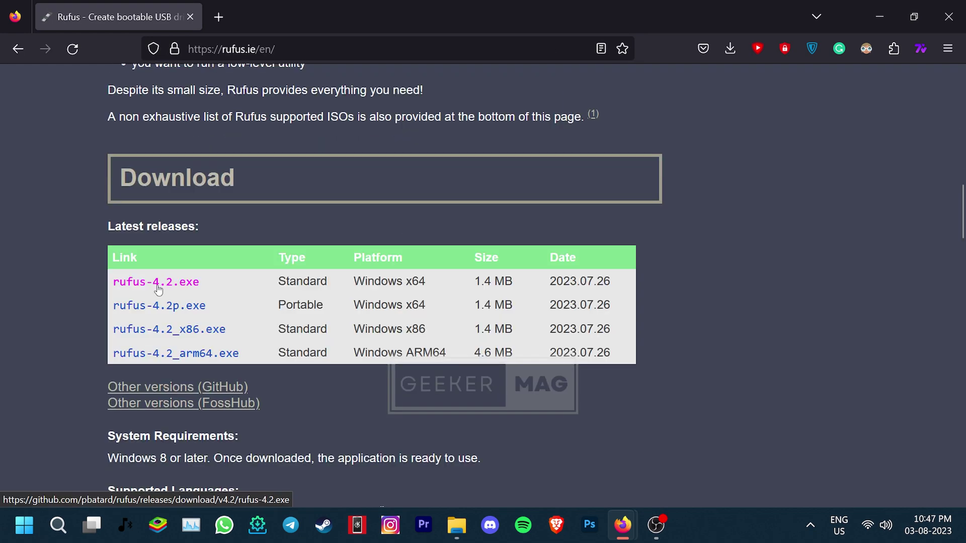
left_click(157, 282)
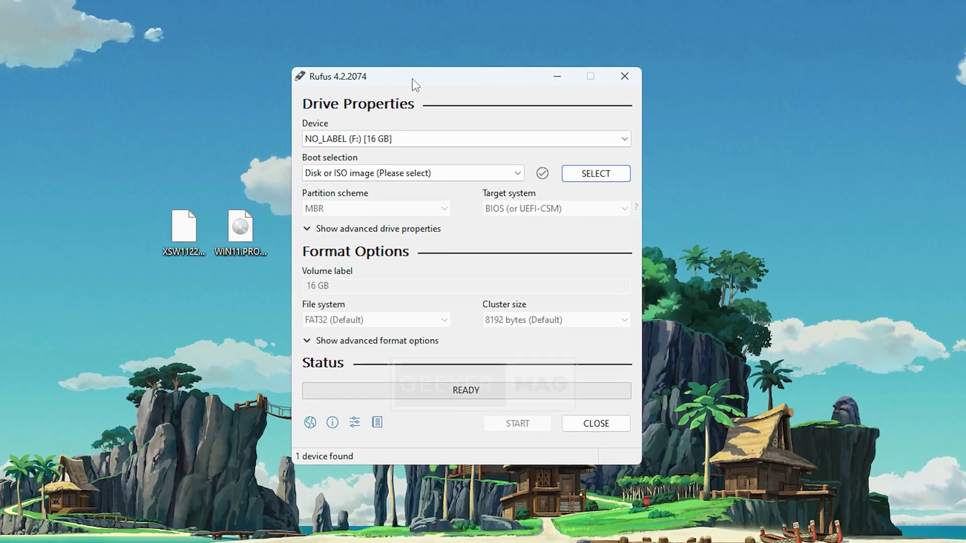
Target the 16 GB NO_LABEL (F:) drive and load the Desktop's Windows 11 ISO as Disk or ISO image
left_click(598, 142)
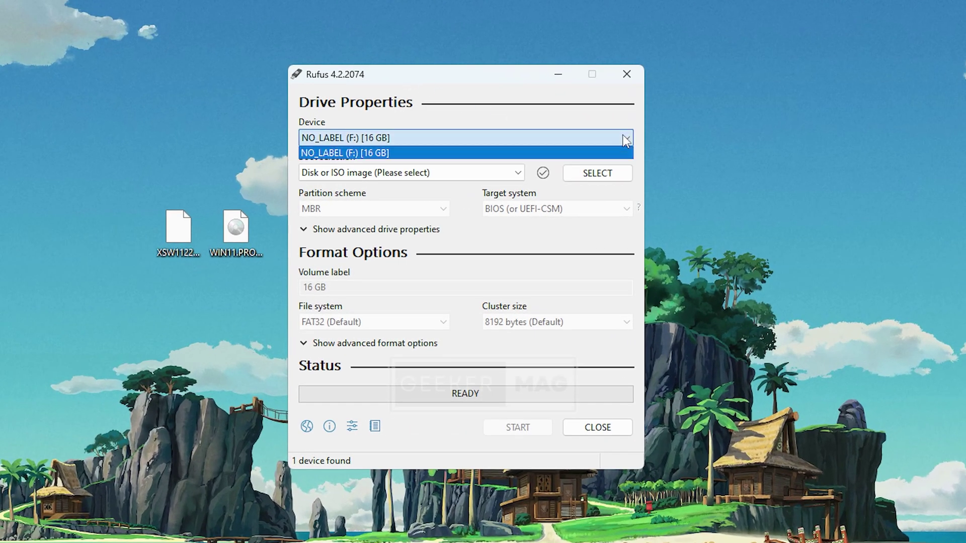
left_click(378, 154)
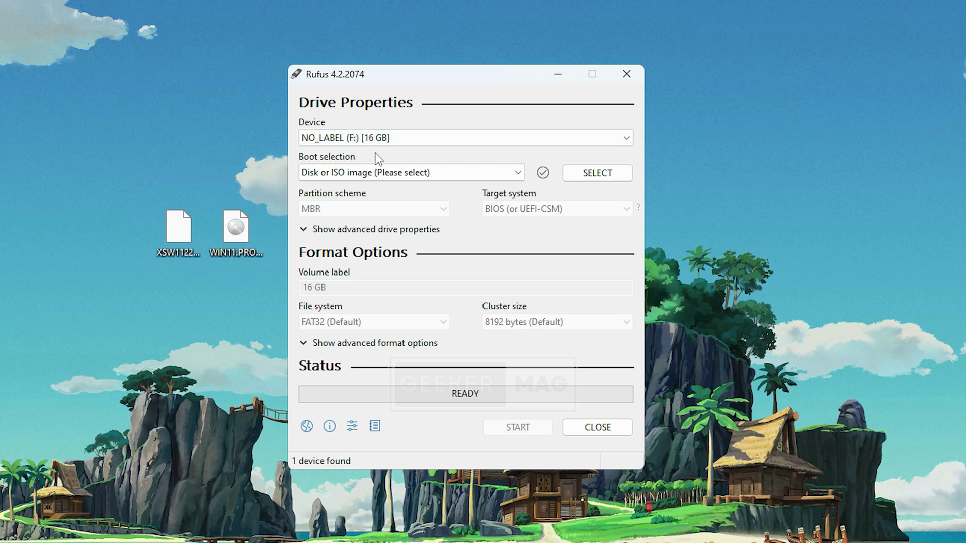
left_click(400, 177)
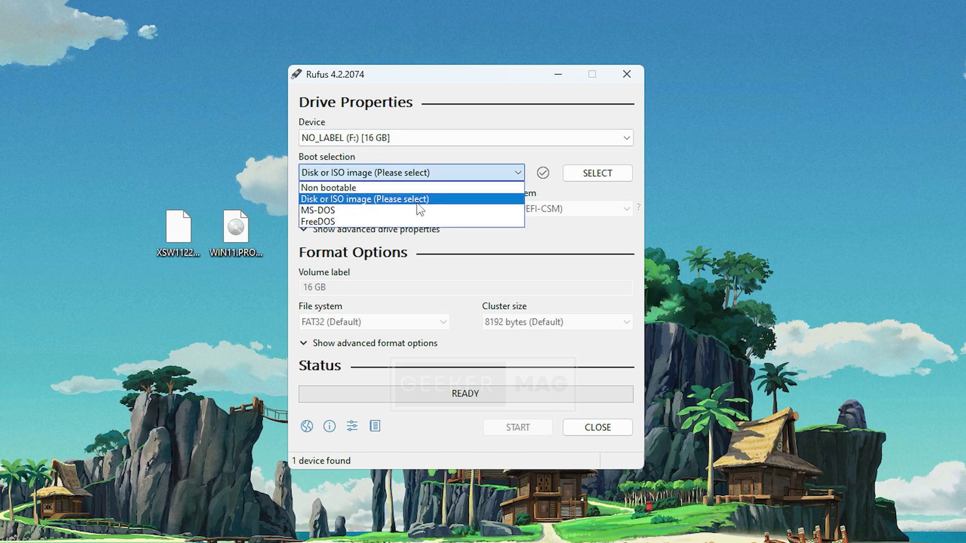
left_click(434, 202)
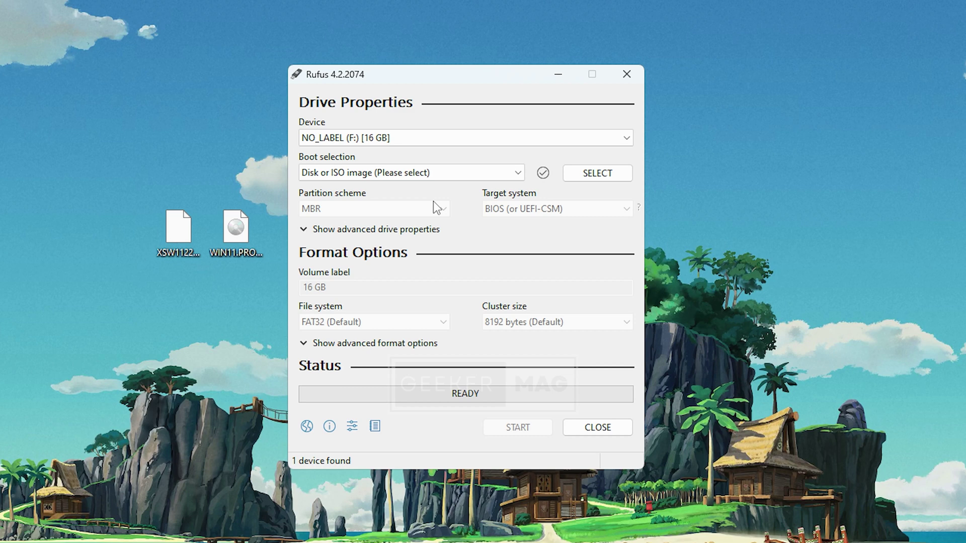
left_click(604, 176)
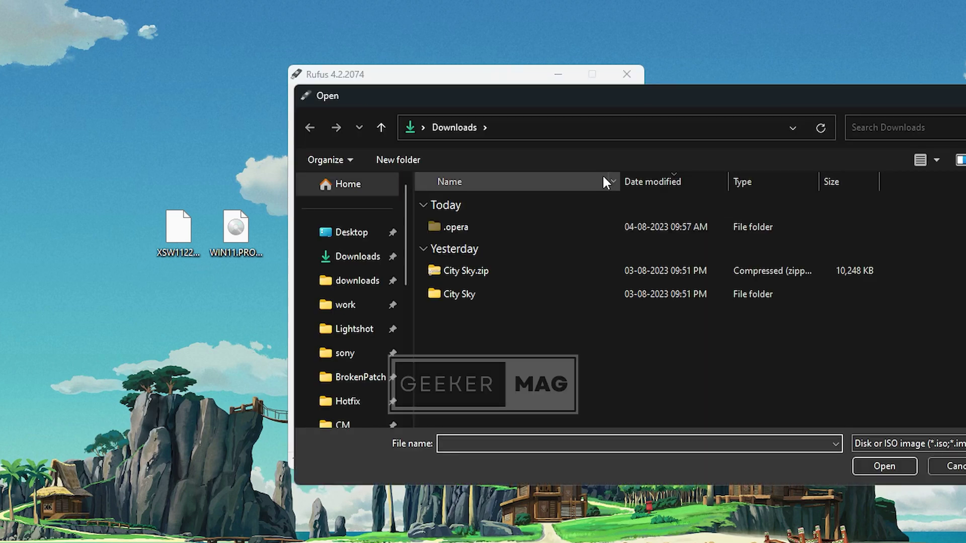
left_click(352, 233)
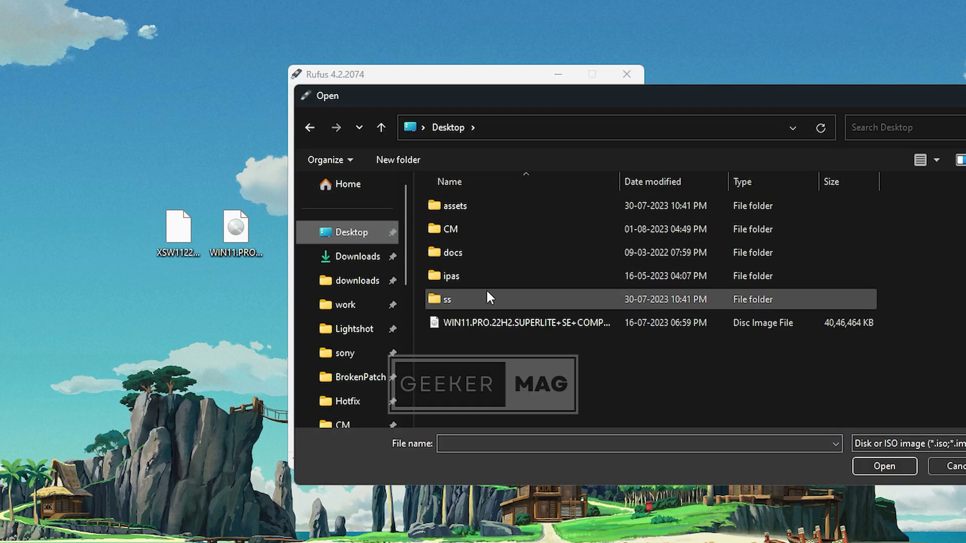
left_click(498, 323)
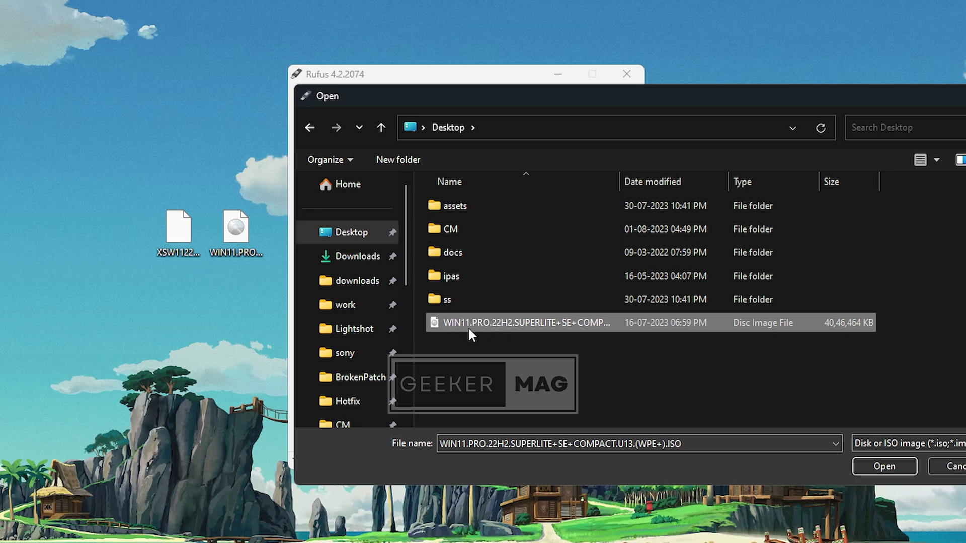
left_click(882, 467)
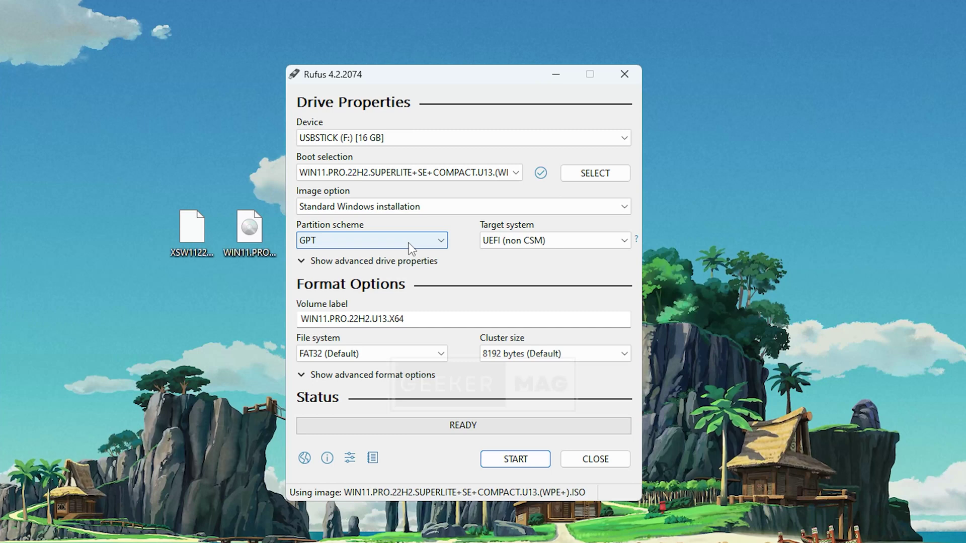
Keep GPT as the partition scheme and start writing to the USB drive
left_click(410, 241)
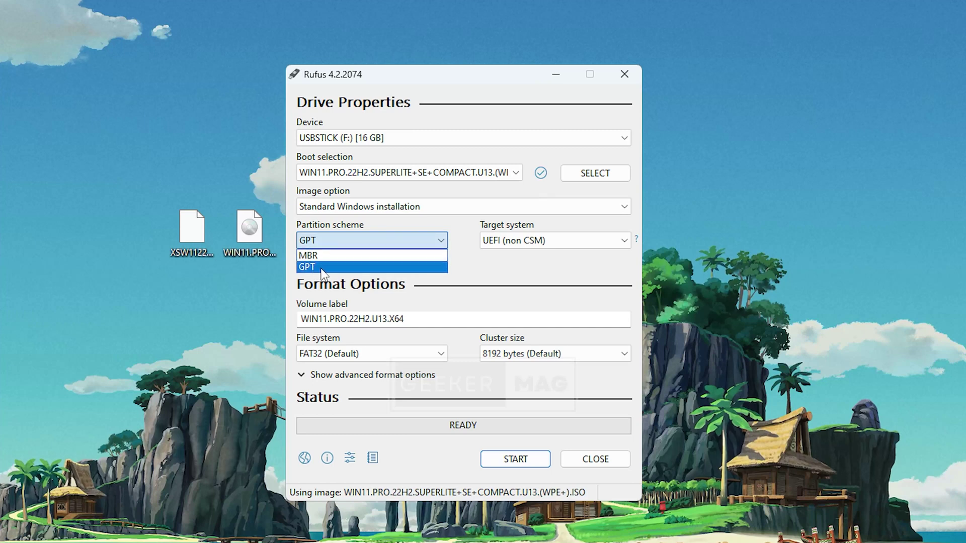
left_click(331, 256)
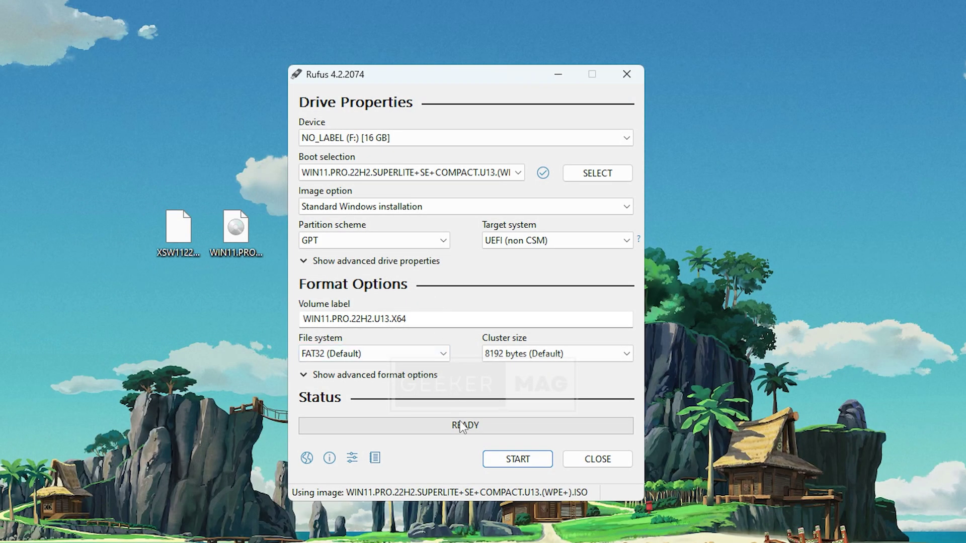
left_click(518, 459)
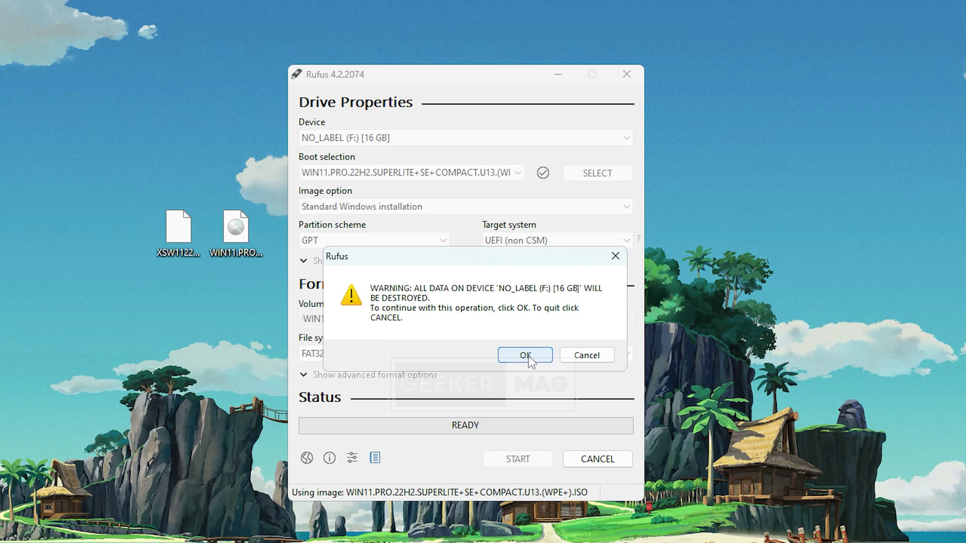
Accept the warning that all data on F: will be destroyed so Rufus writes the ISO
left_click(526, 355)
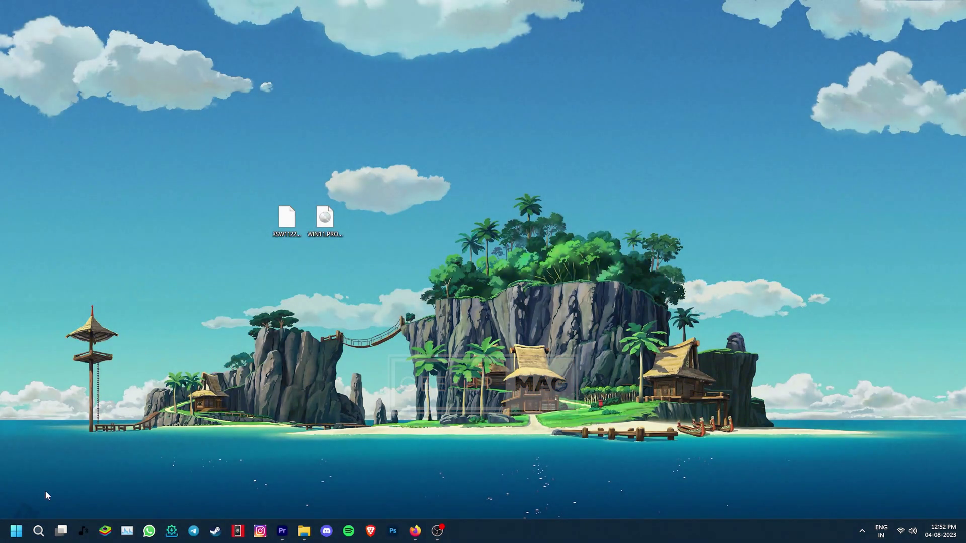
Restart Windows 11 from the Start menu's power options
left_click(24, 531)
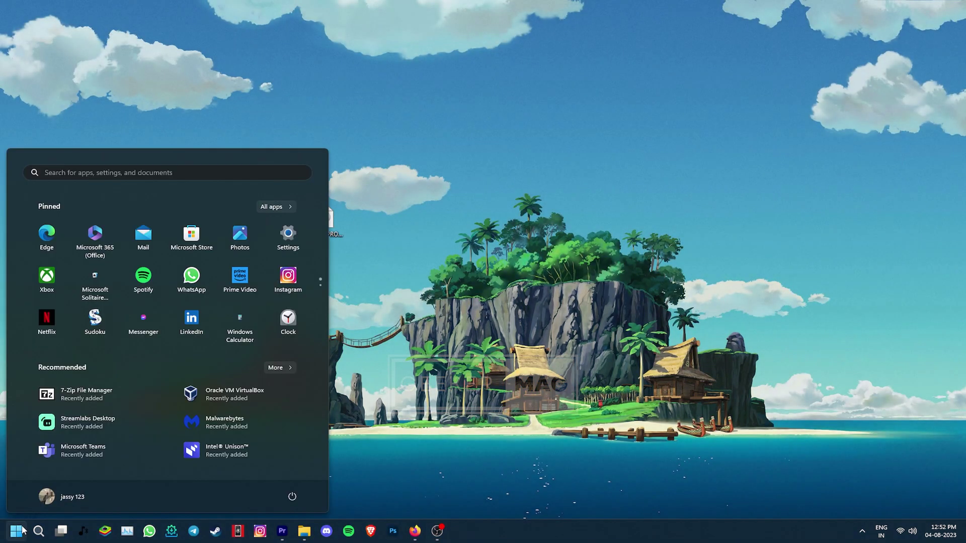
left_click(293, 500)
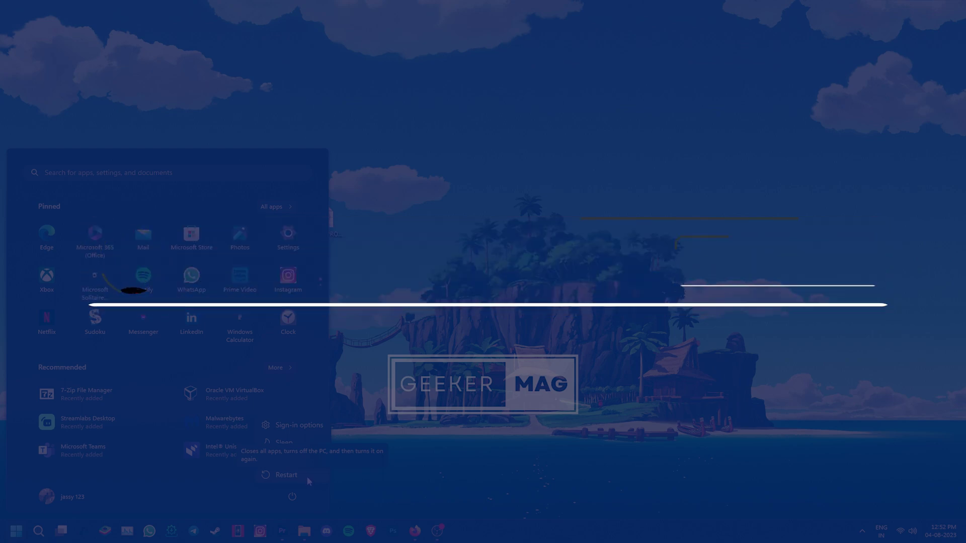
left_click(302, 476)
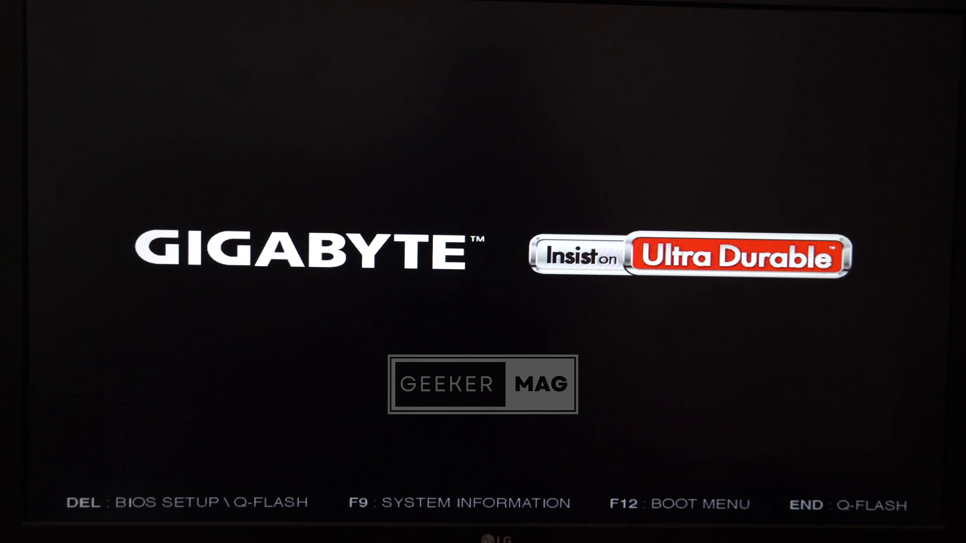
Use the F12 boot menu to boot from the HP v236w PMAP USB drive
key("F12")
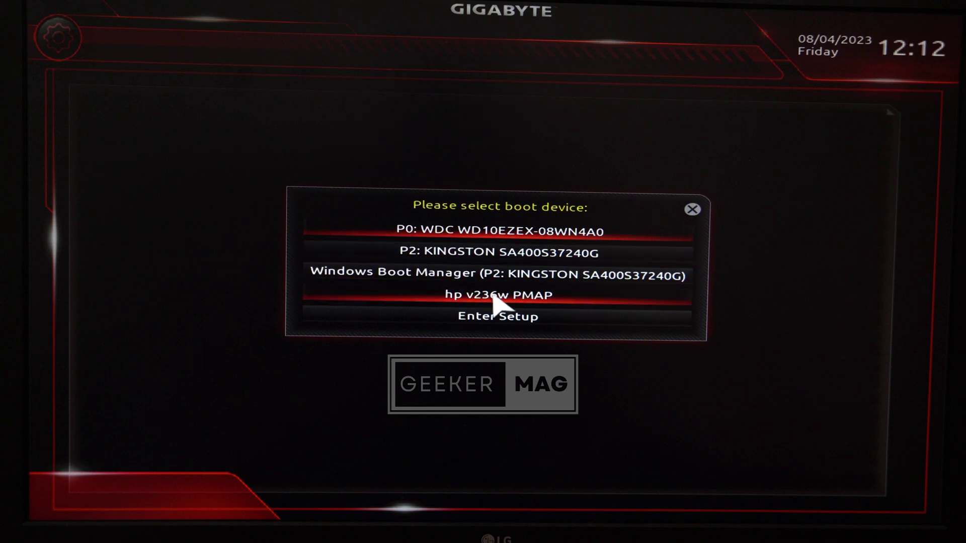
left_click(467, 296)
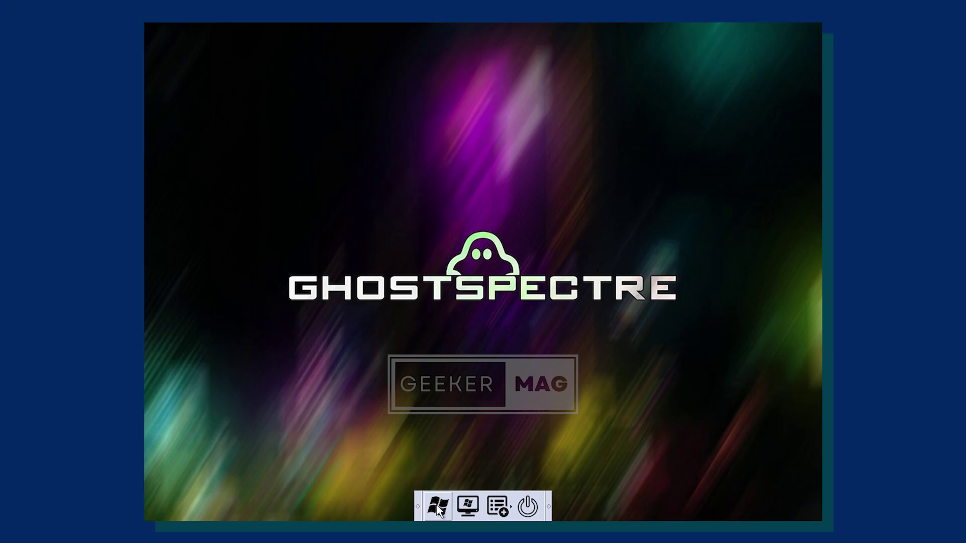
Start Windows Setup and pick the Windows edition to install
left_click(438, 508)
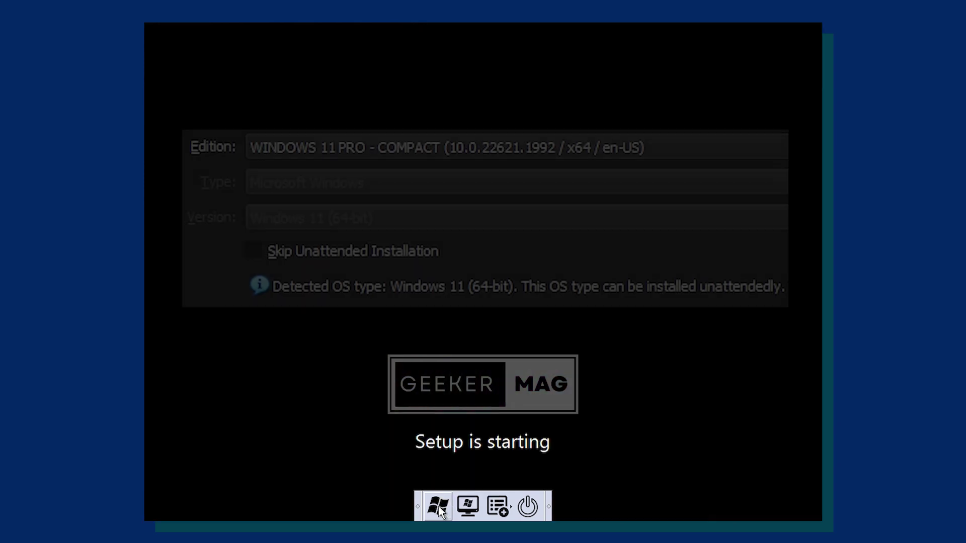
left_click(687, 147)
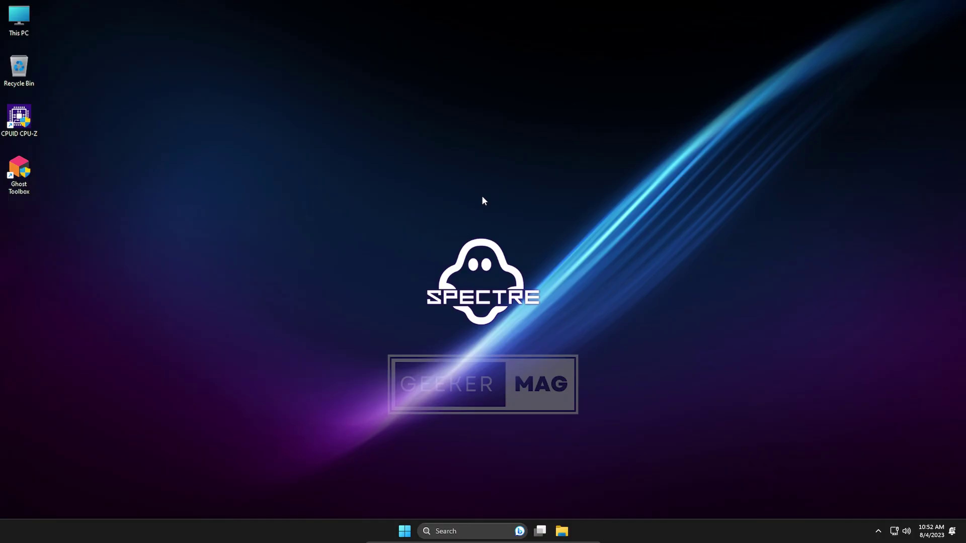
Run Ghost Toolbox as administrator
right_click(13, 170)
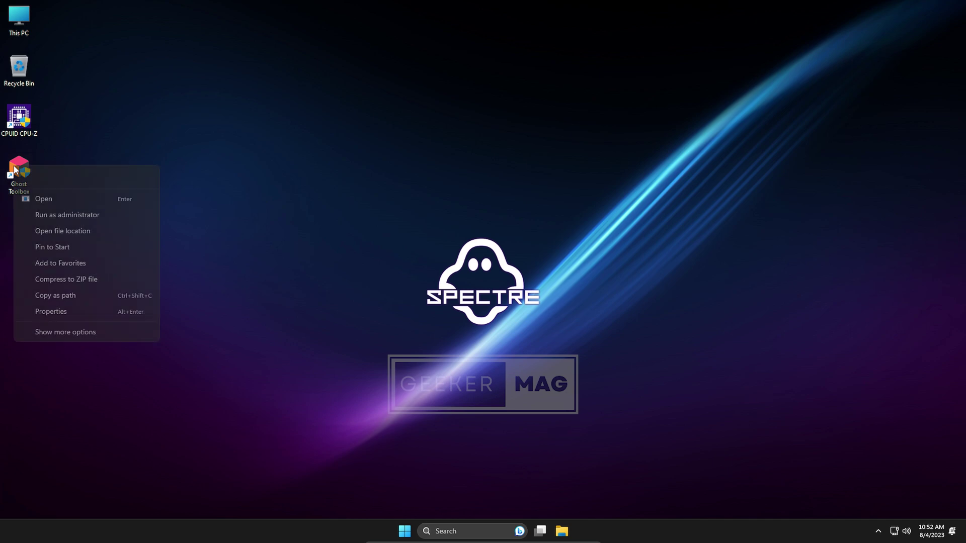
left_click(58, 216)
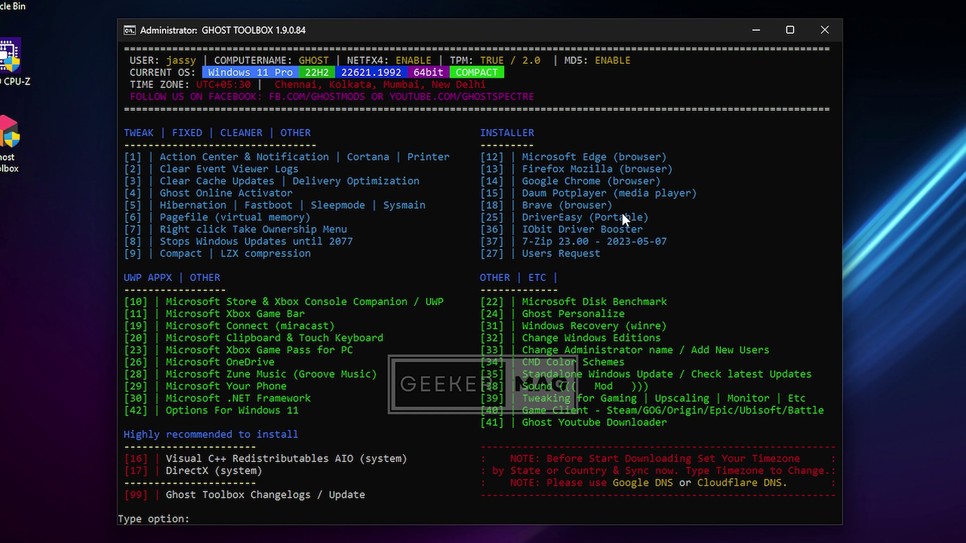
left_click(569, 203)
In the toolbox console, choose option 18 (Brave), then option 1 to install Brave x64
left_click_drag(622, 210, 526, 206)
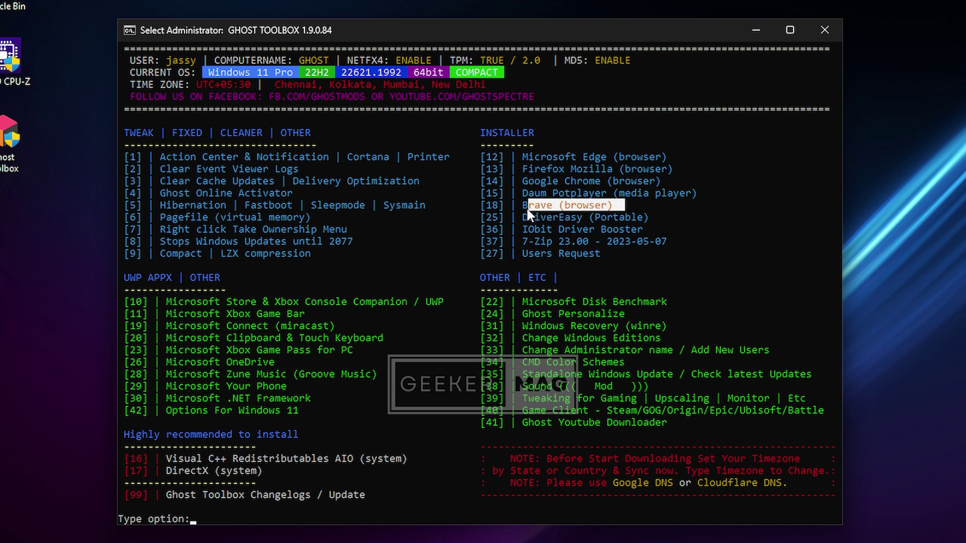
left_click(640, 216)
type("18")
key("Return")
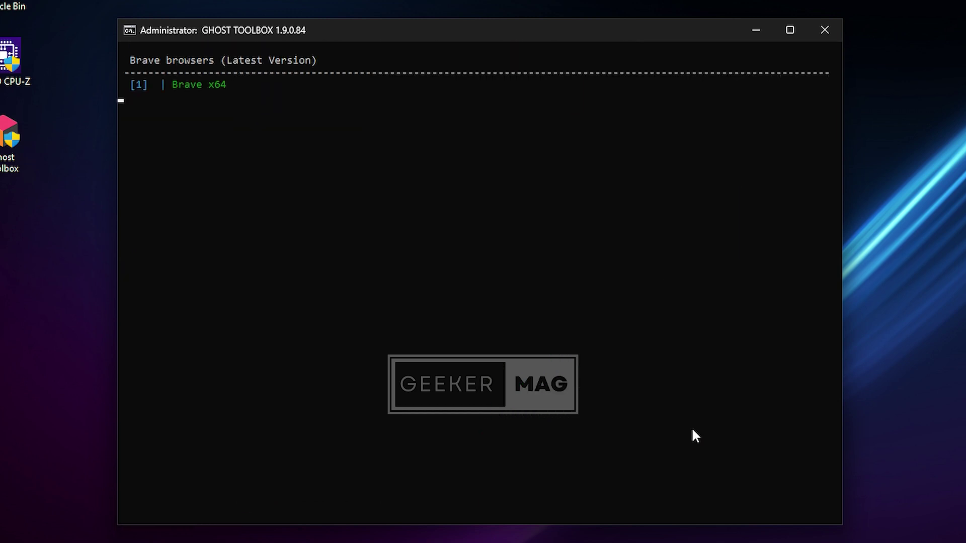
type("1")
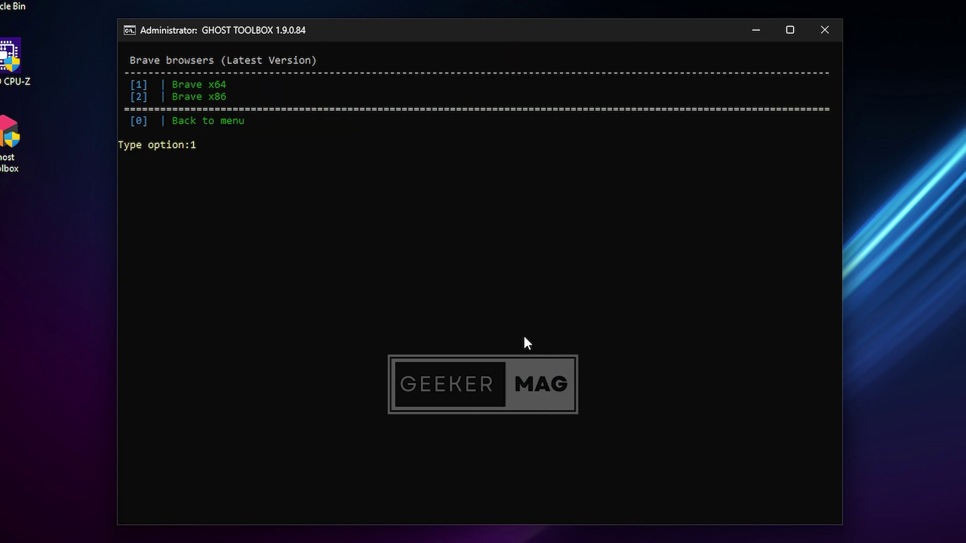
key("Return")
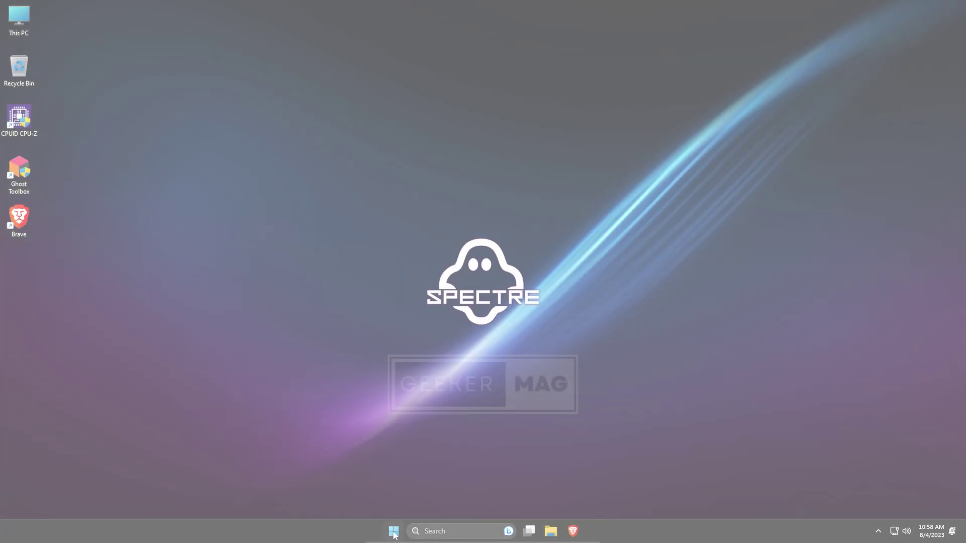
Browse Start's All apps list and view Task Manager's CPU performance graph
left_click(394, 532)
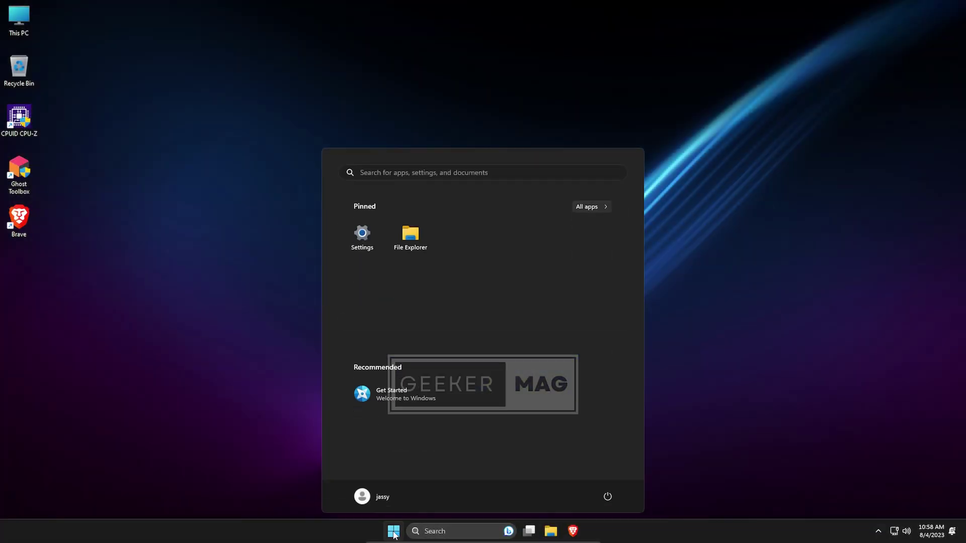
left_click(592, 209)
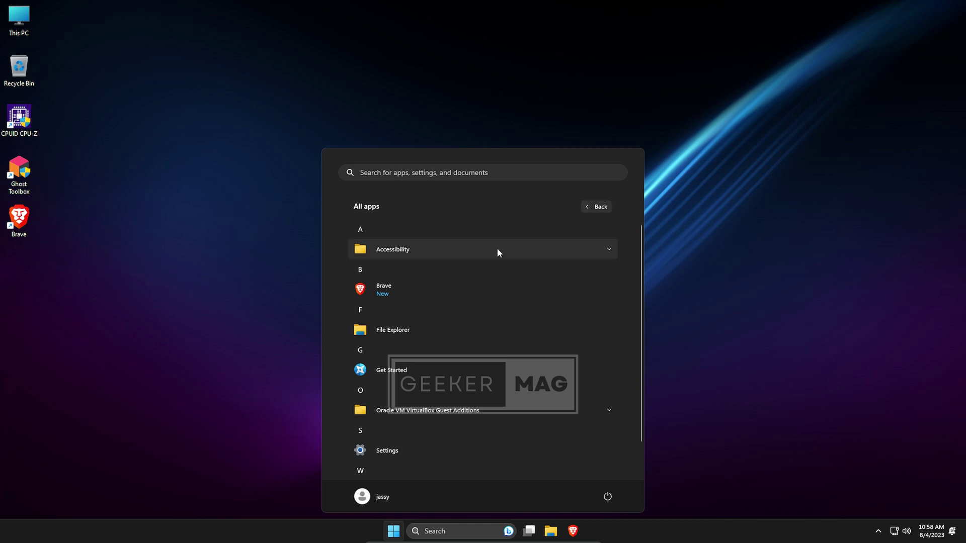
scroll(497, 252, "down", 1)
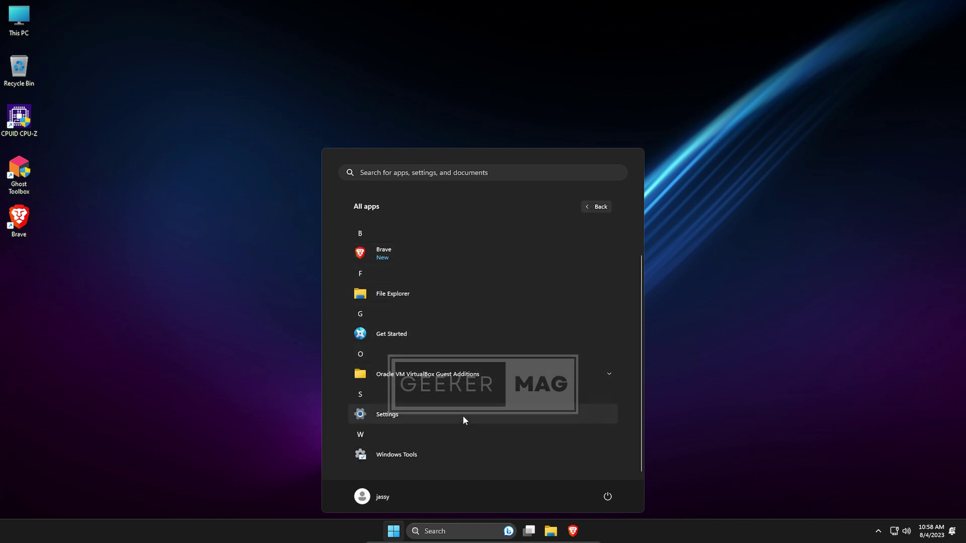
scroll(463, 428, "up", 1)
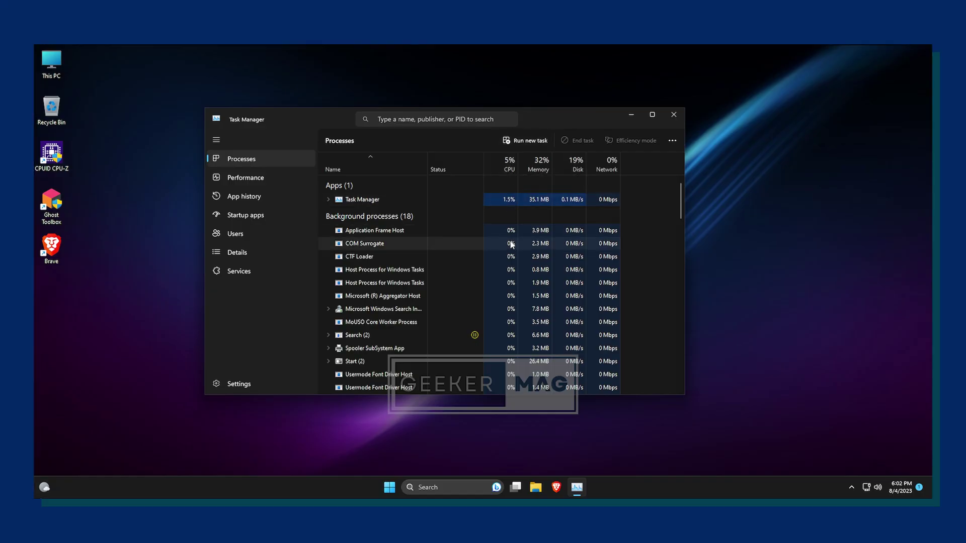
key("ctrl+Tab")
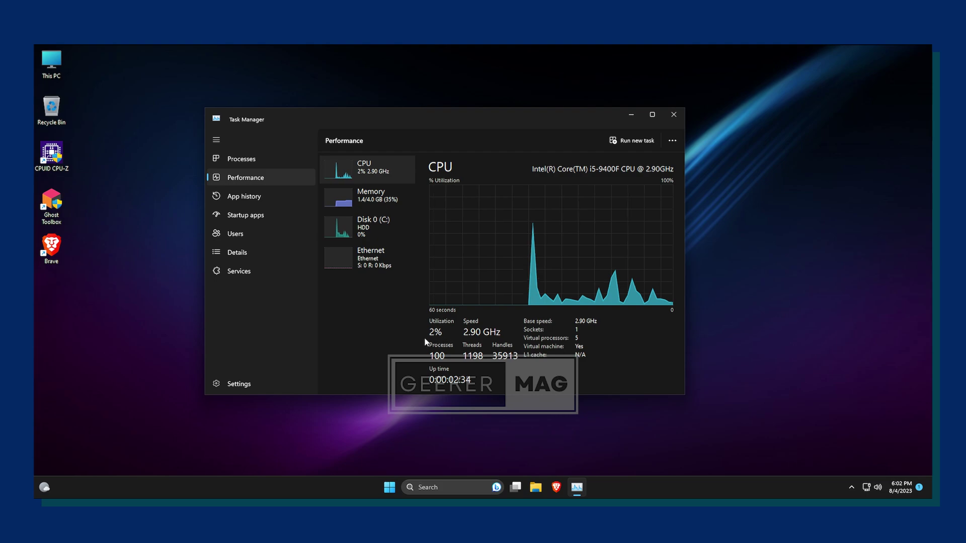